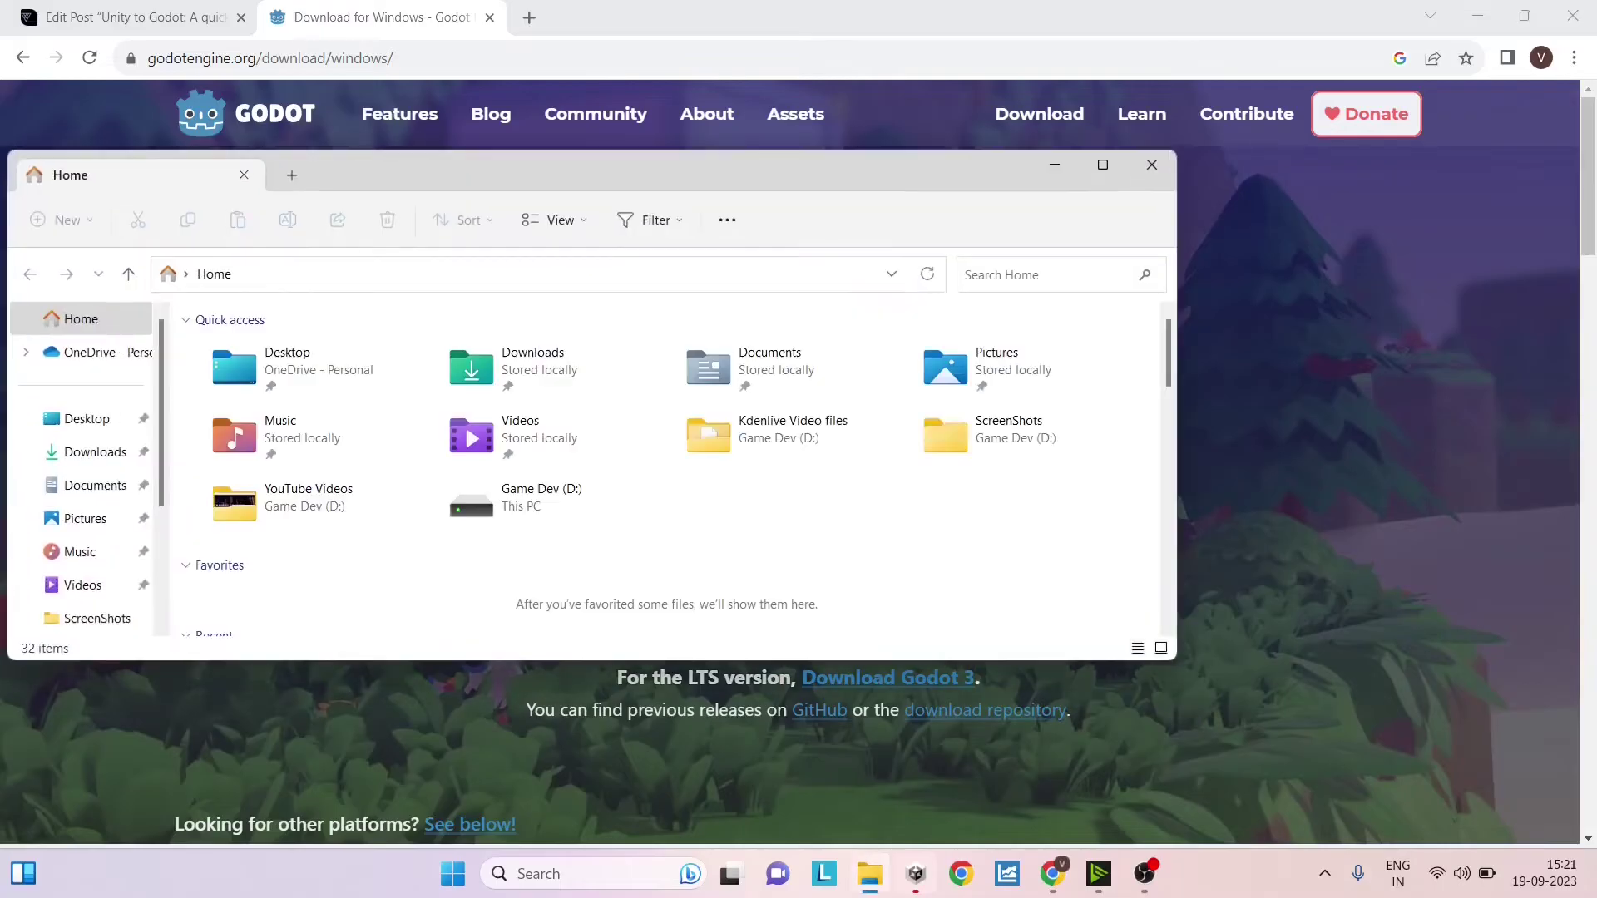
Step: Launch Godot_v4.1.1-stable_win64 from the D:\Godot folder on the Game Dev drive
scroll(83, 466, down, 3)
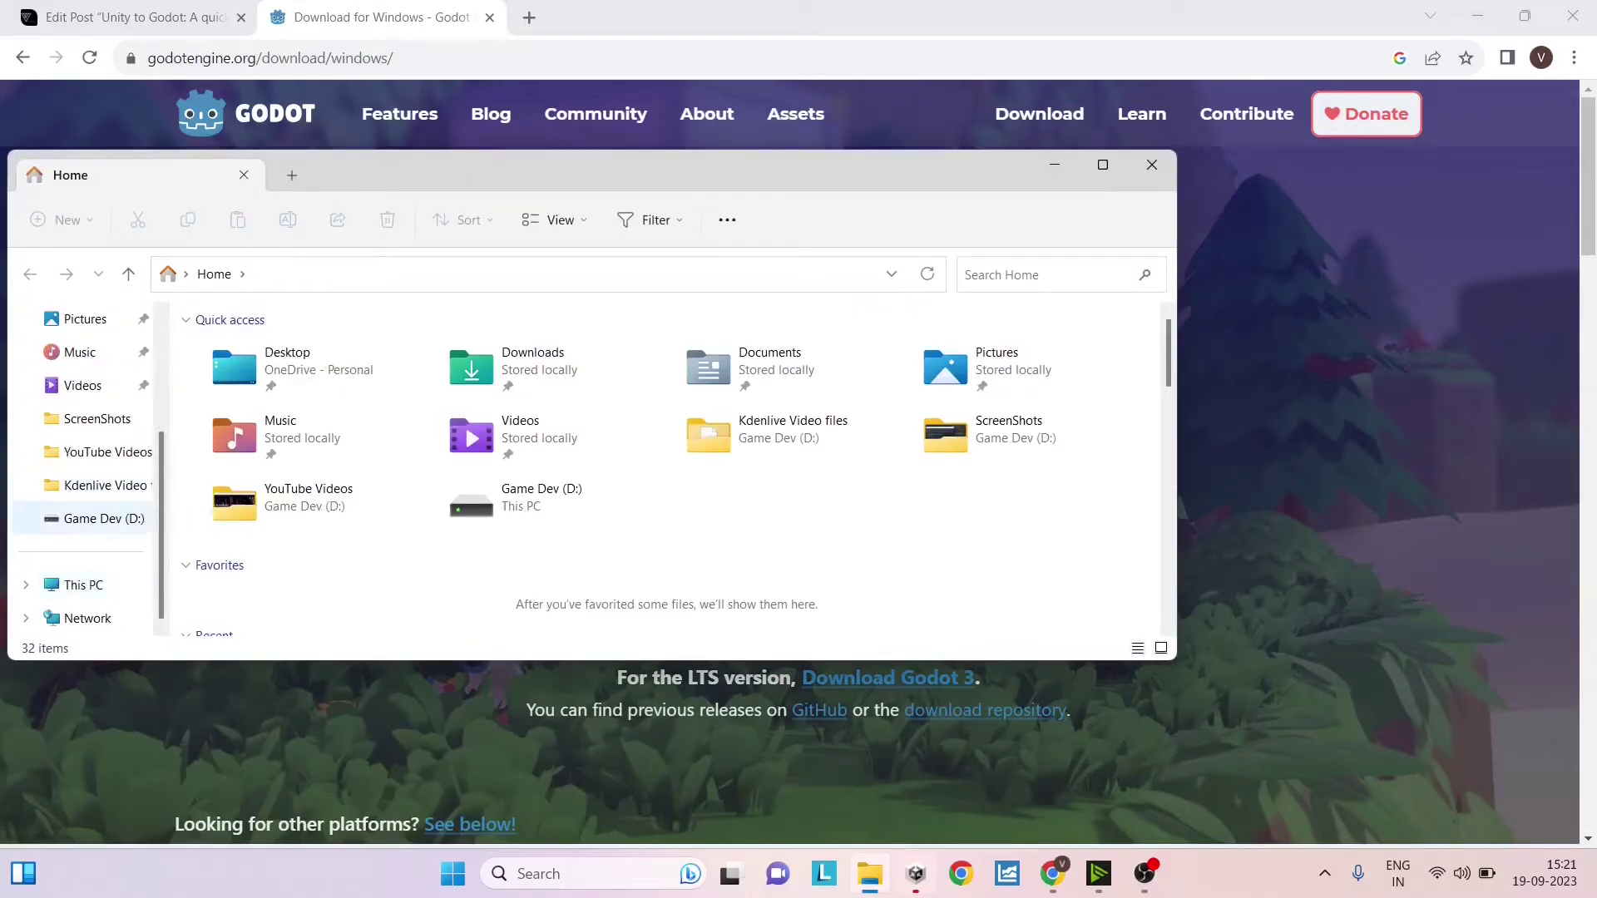
click(93, 518)
double_click(235, 351)
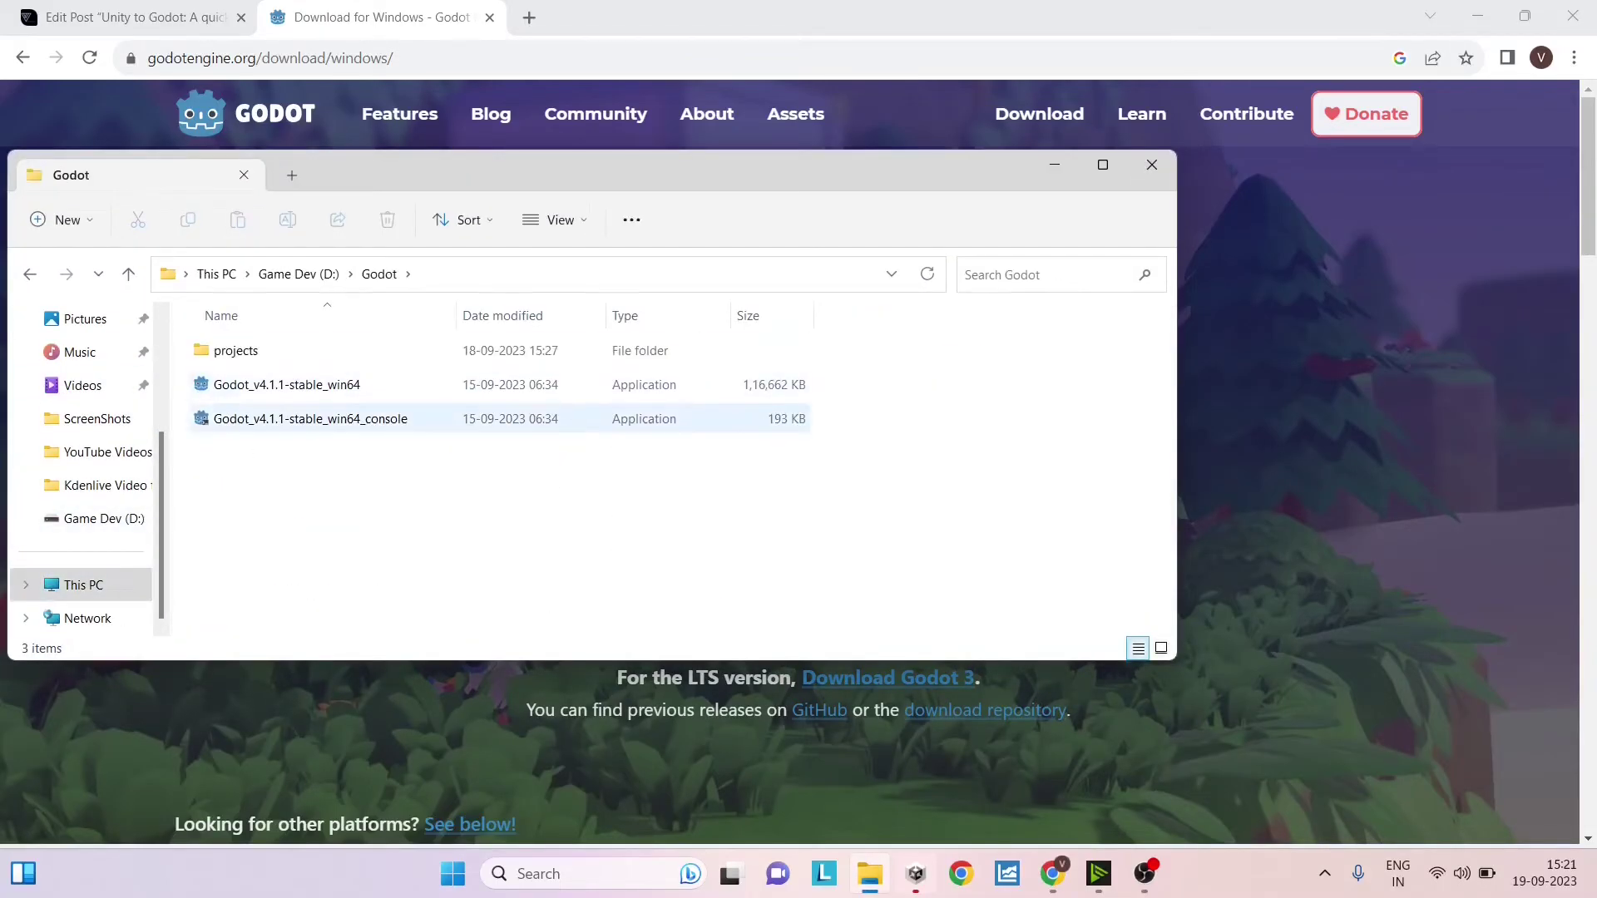
click(287, 384)
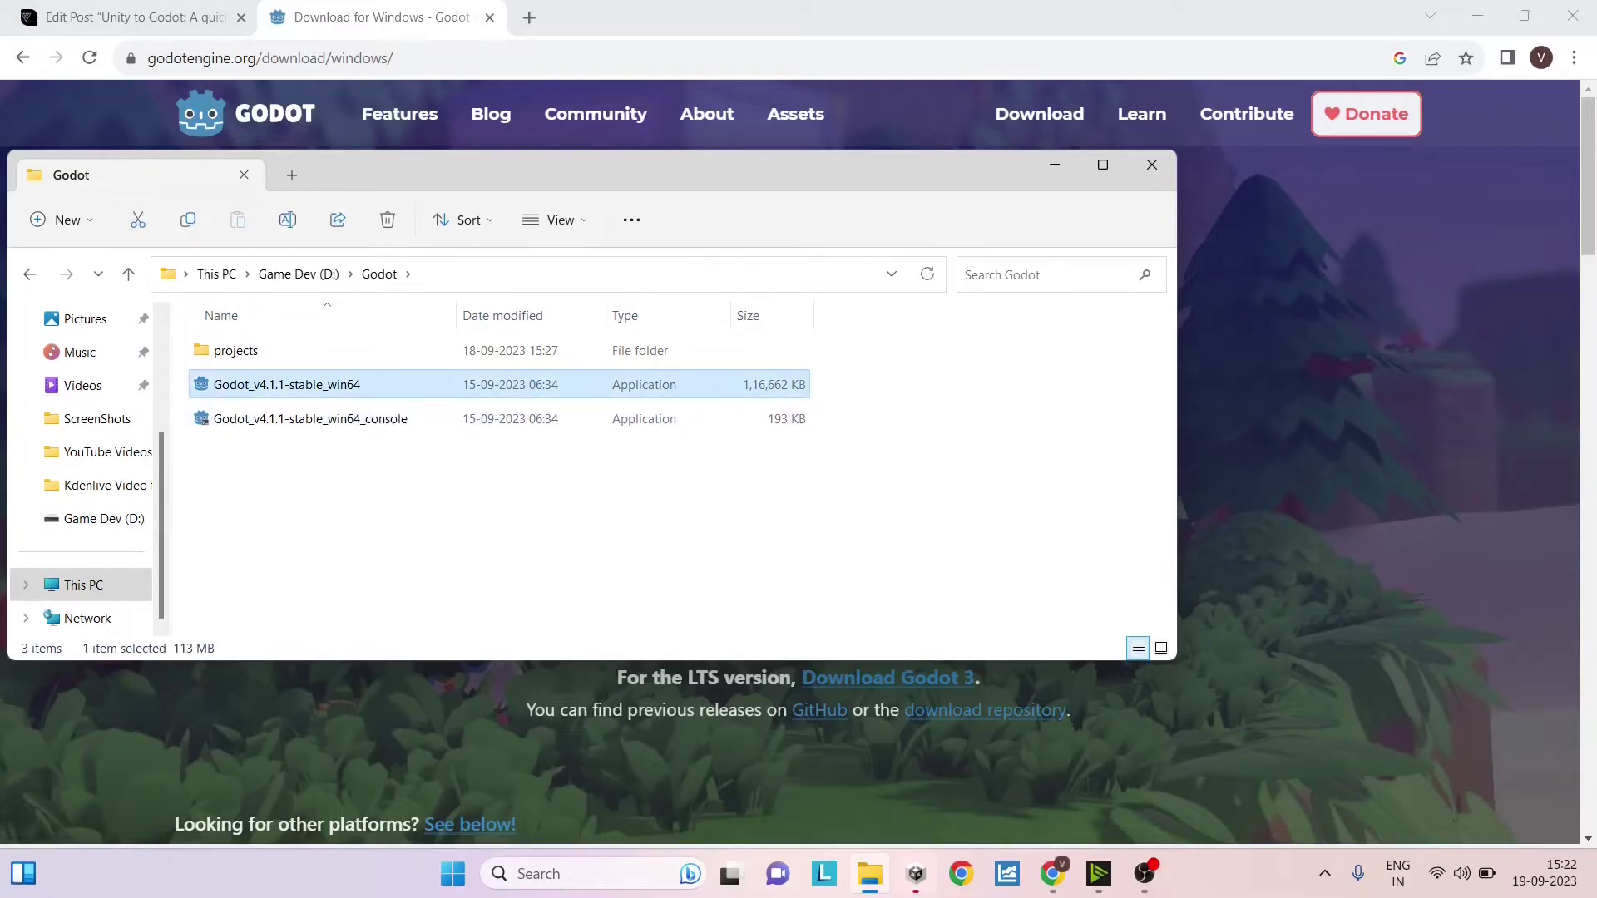
key(Return)
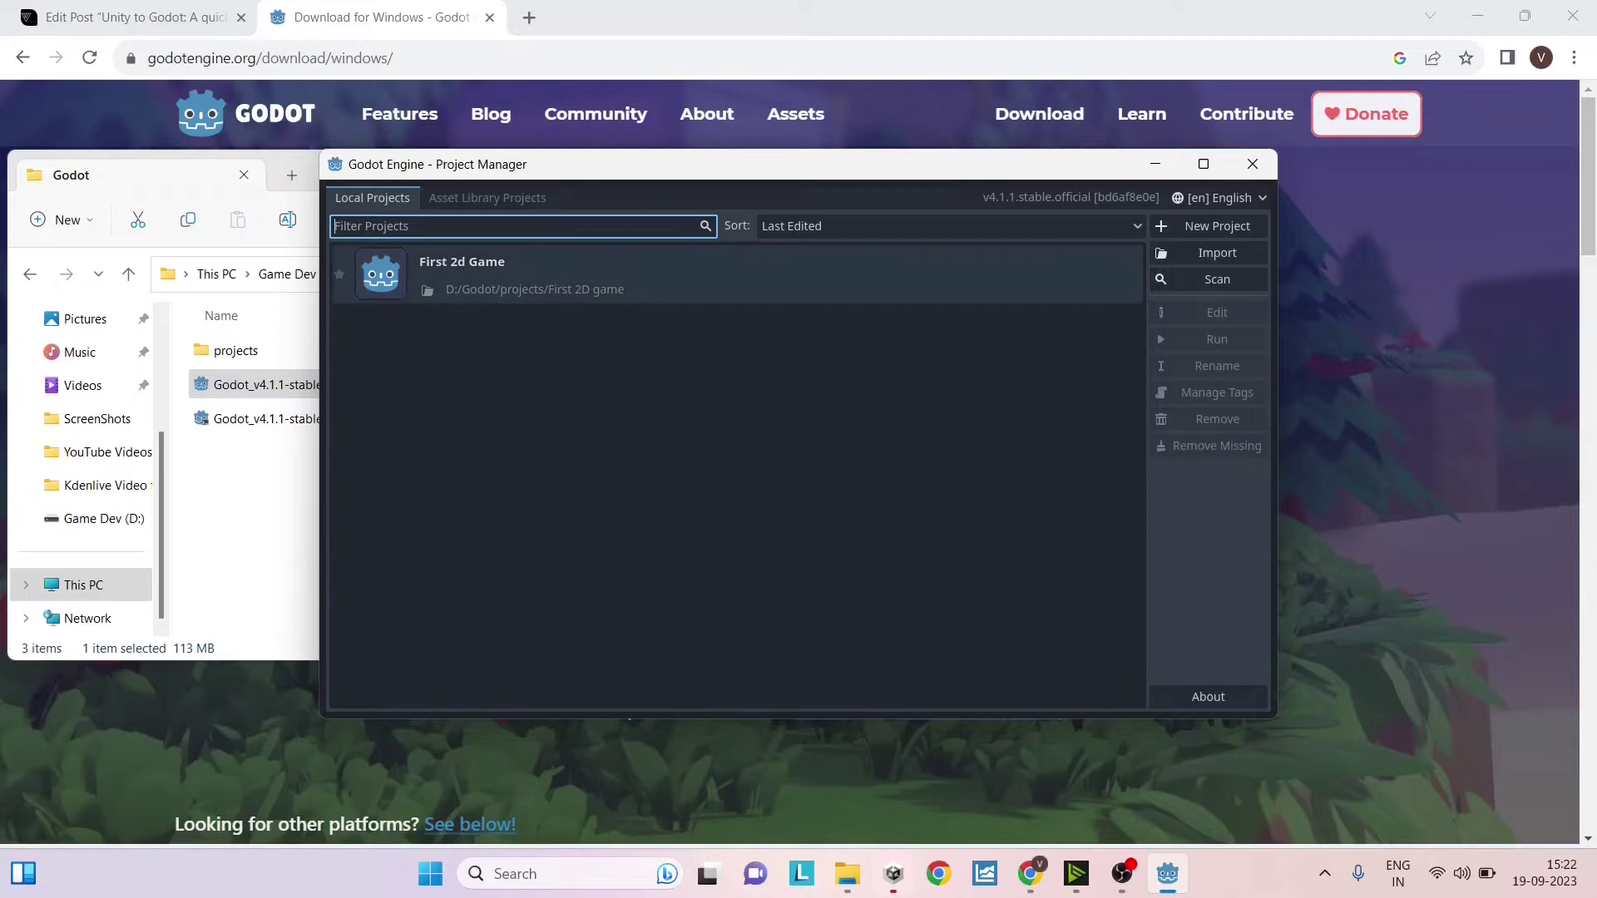
Step: Cancel the Create New Project dialog, then open the First 2d Game project
click(1217, 226)
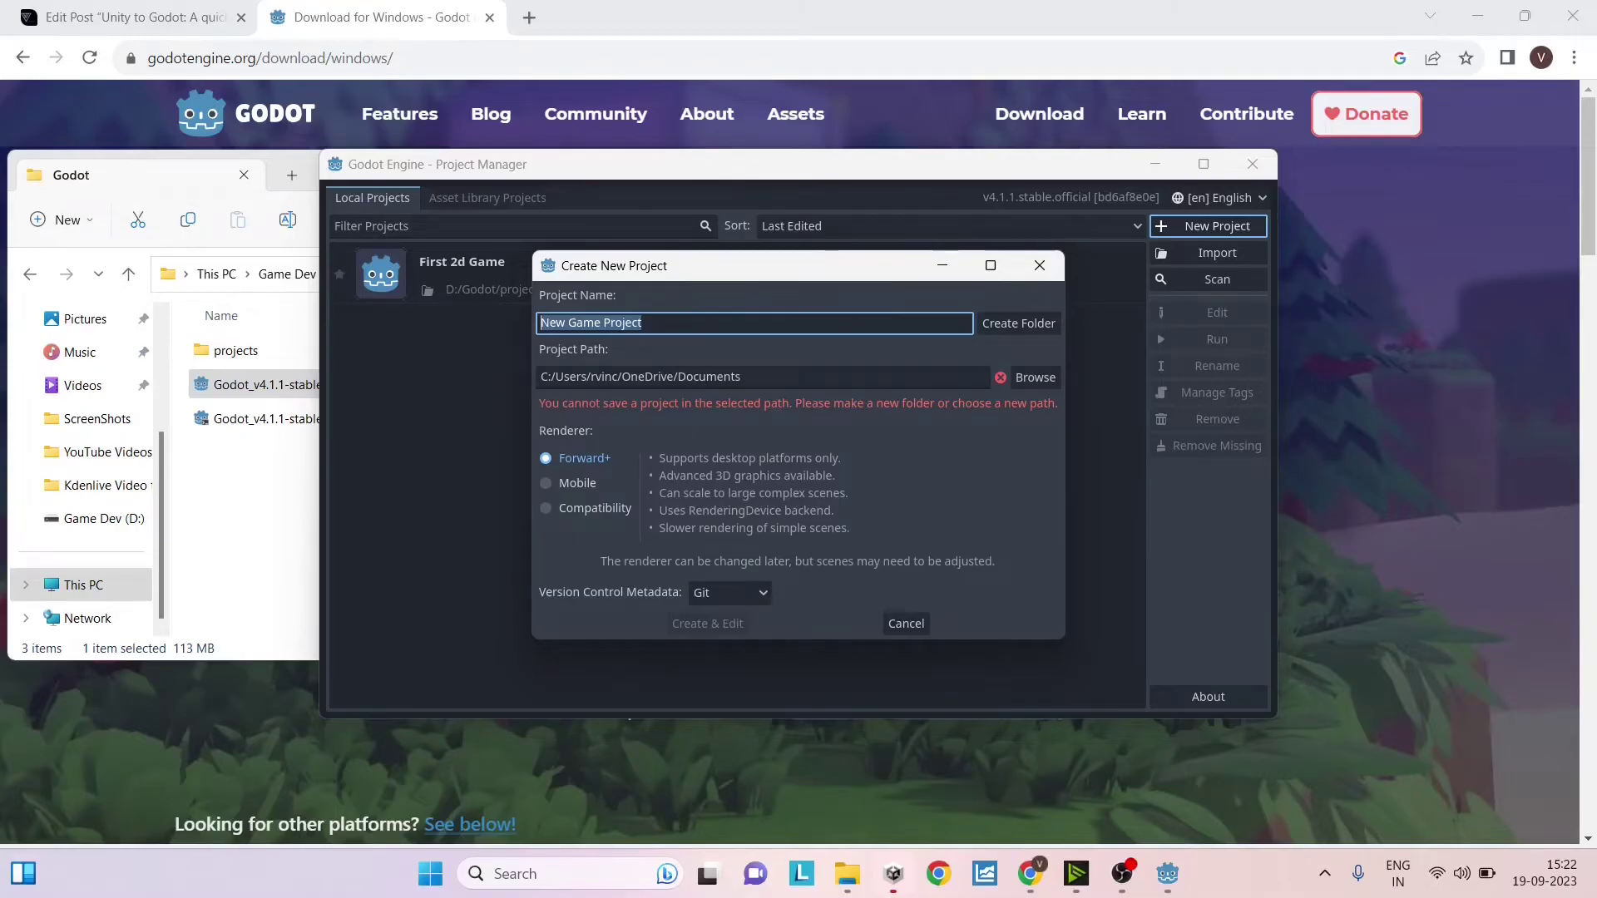
click(1040, 266)
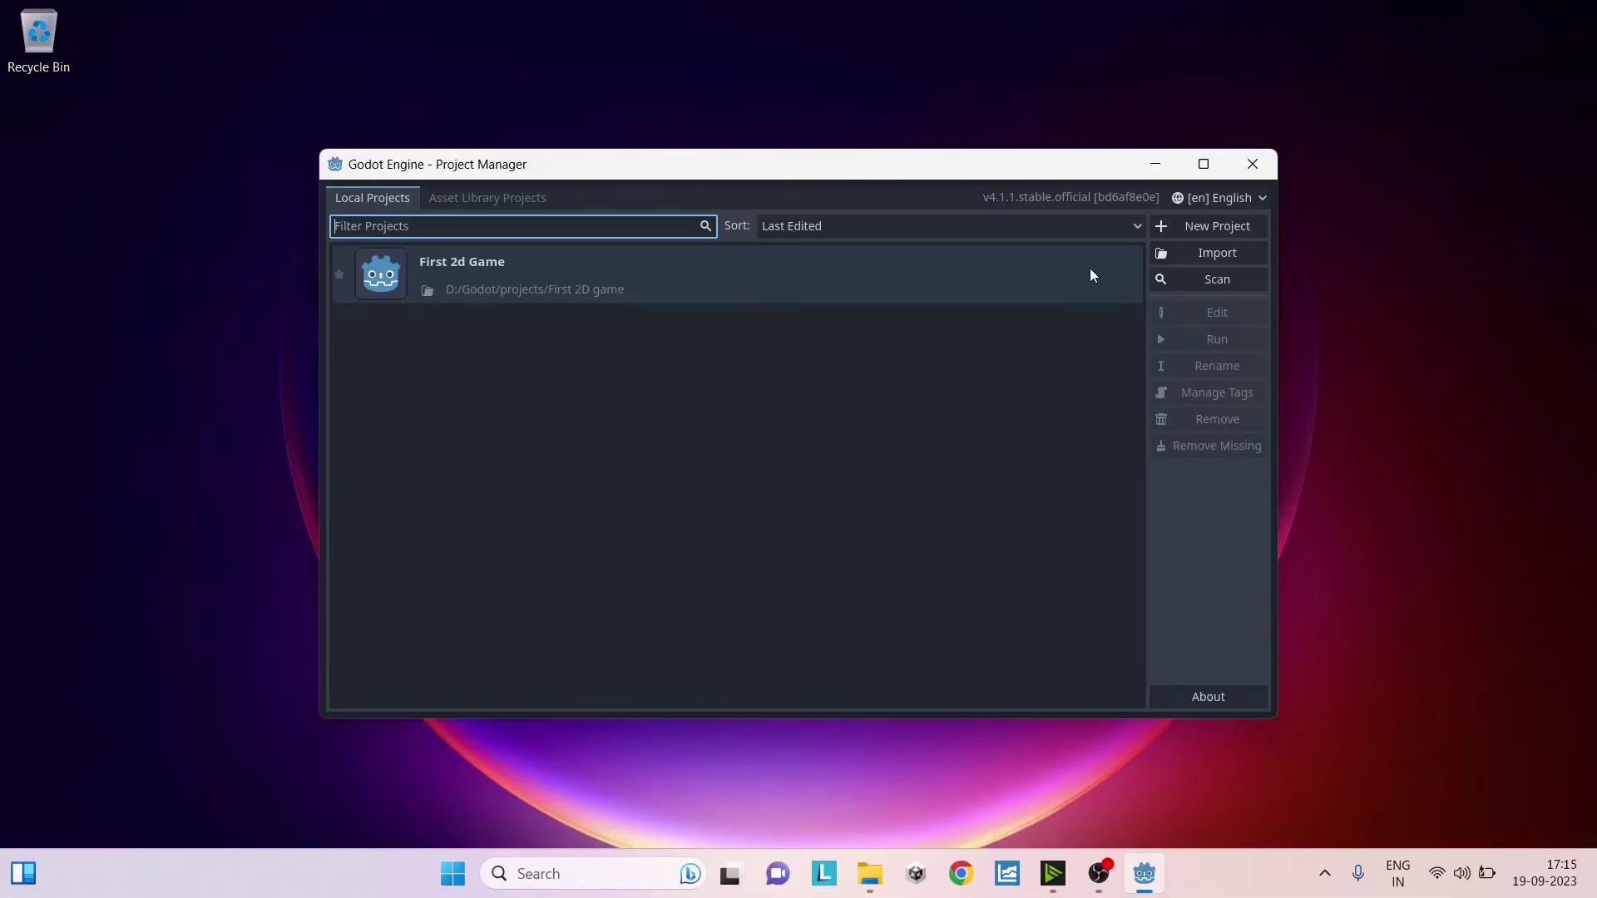
double_click(751, 267)
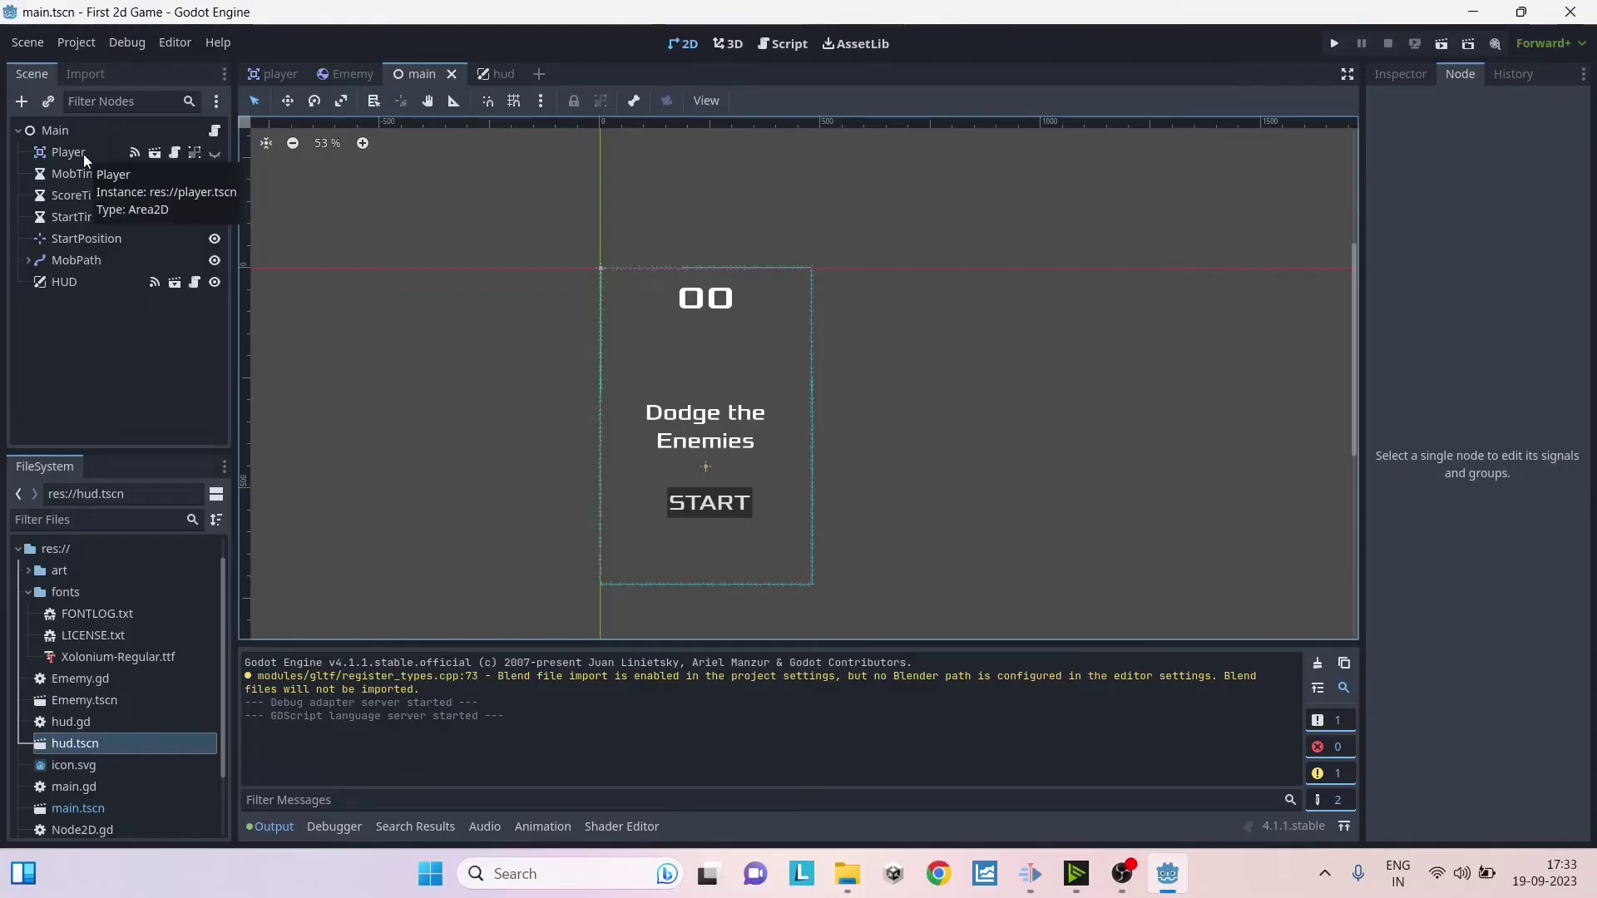
Step: Compare the Player and HUD nodes' signals in the Node dock
click(83, 153)
click(64, 282)
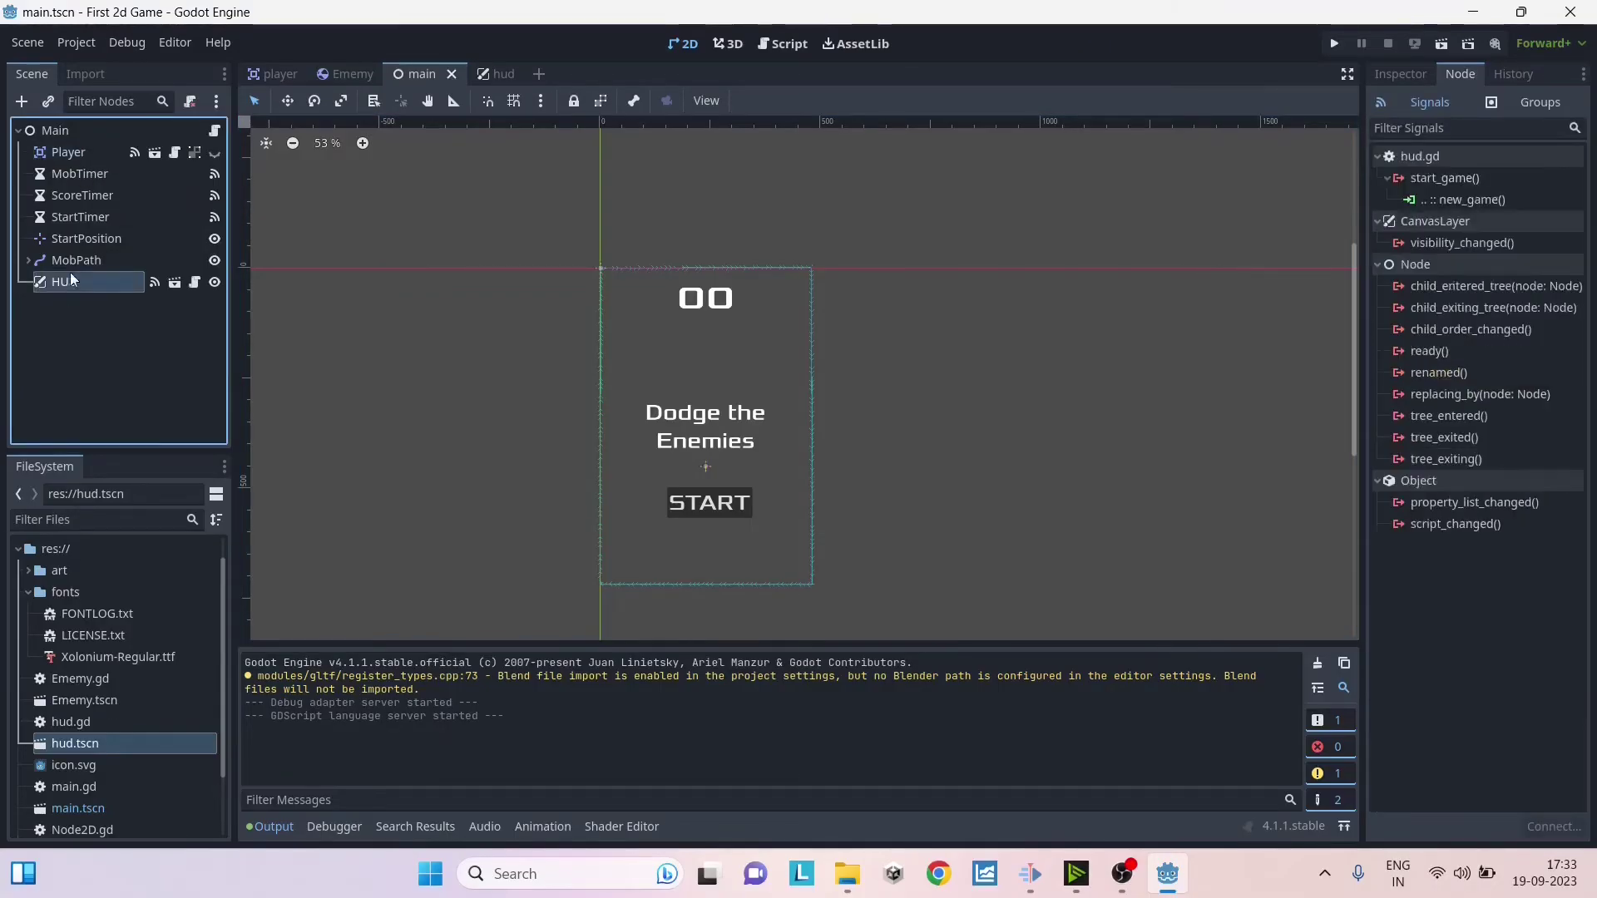
click(67, 155)
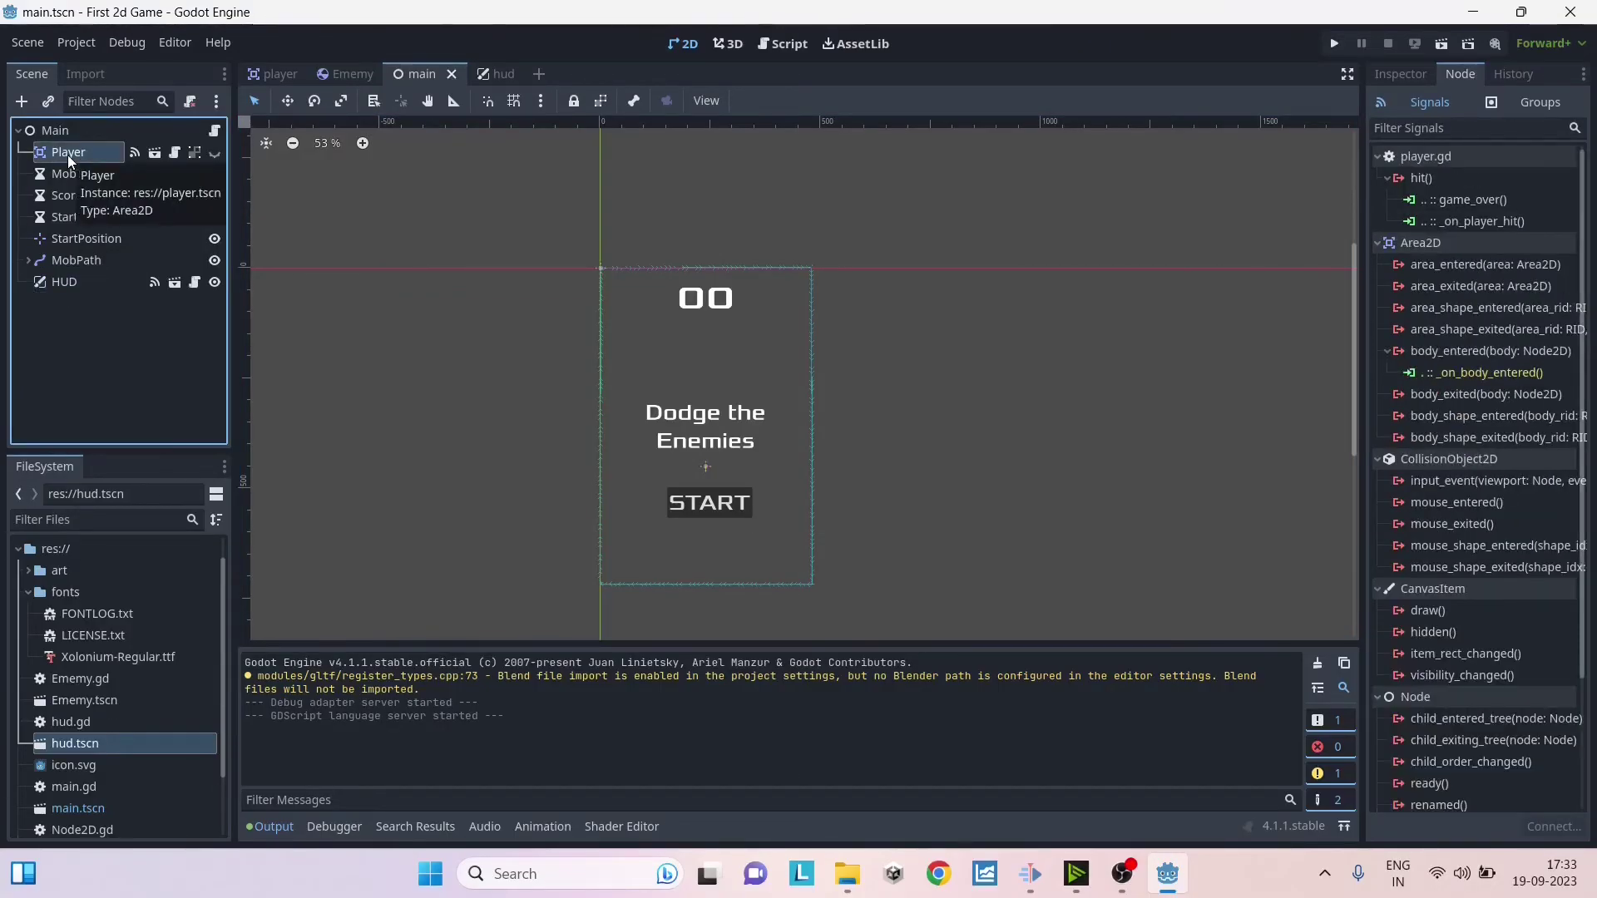
click(71, 279)
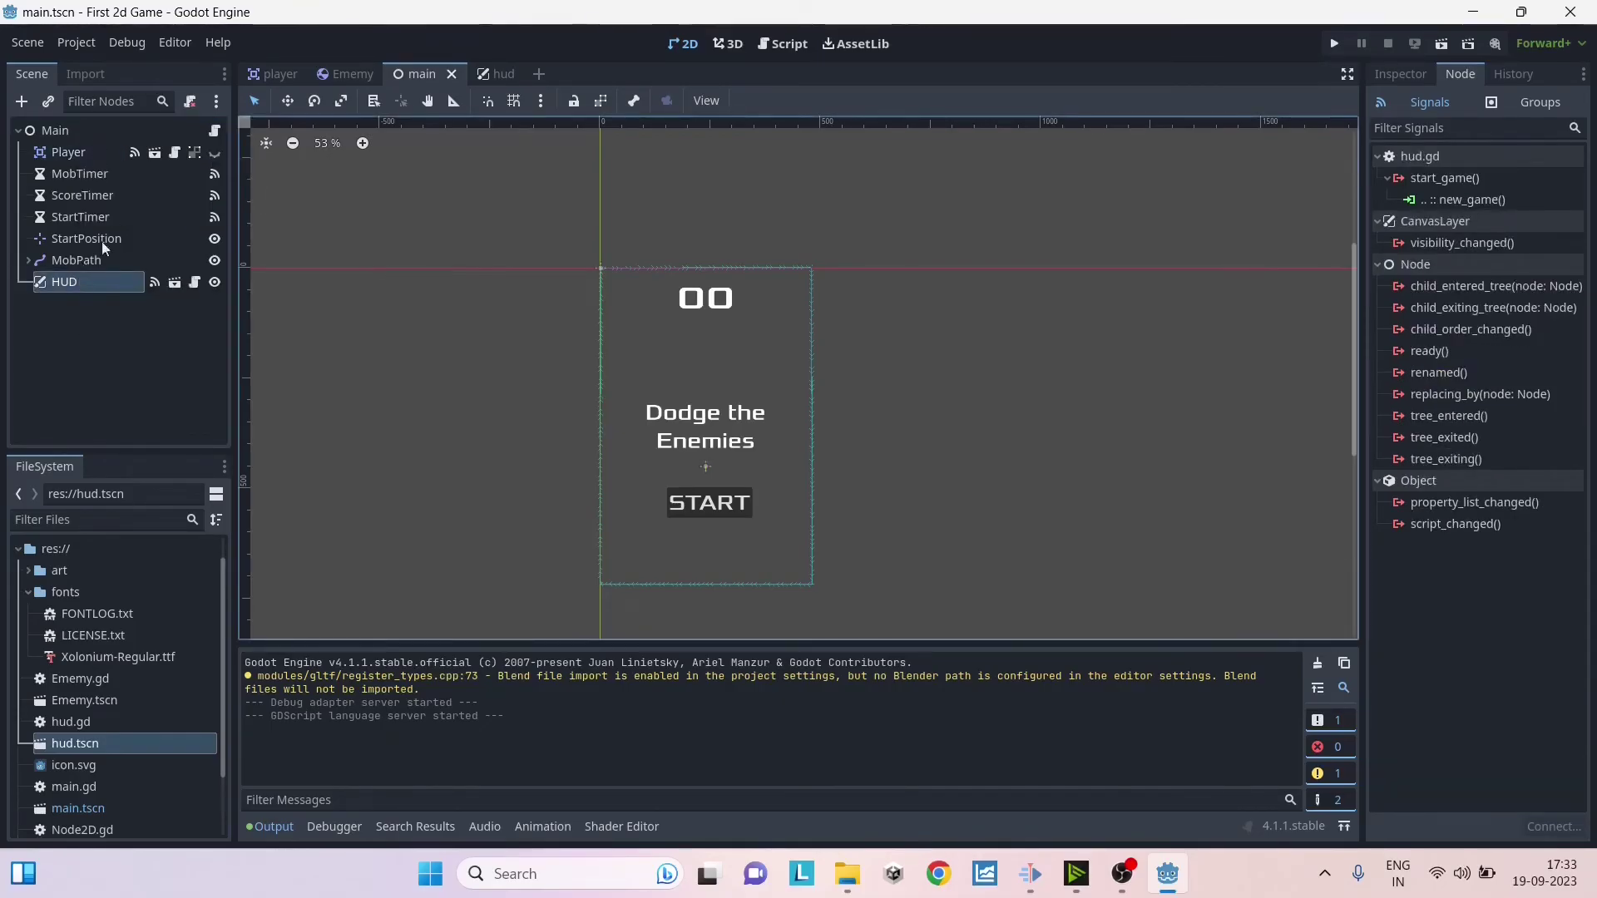
Step: Review the player scene's signals, AnimatedSprite2D and CollisionShape2D, then the hud scene's HUD root
click(277, 79)
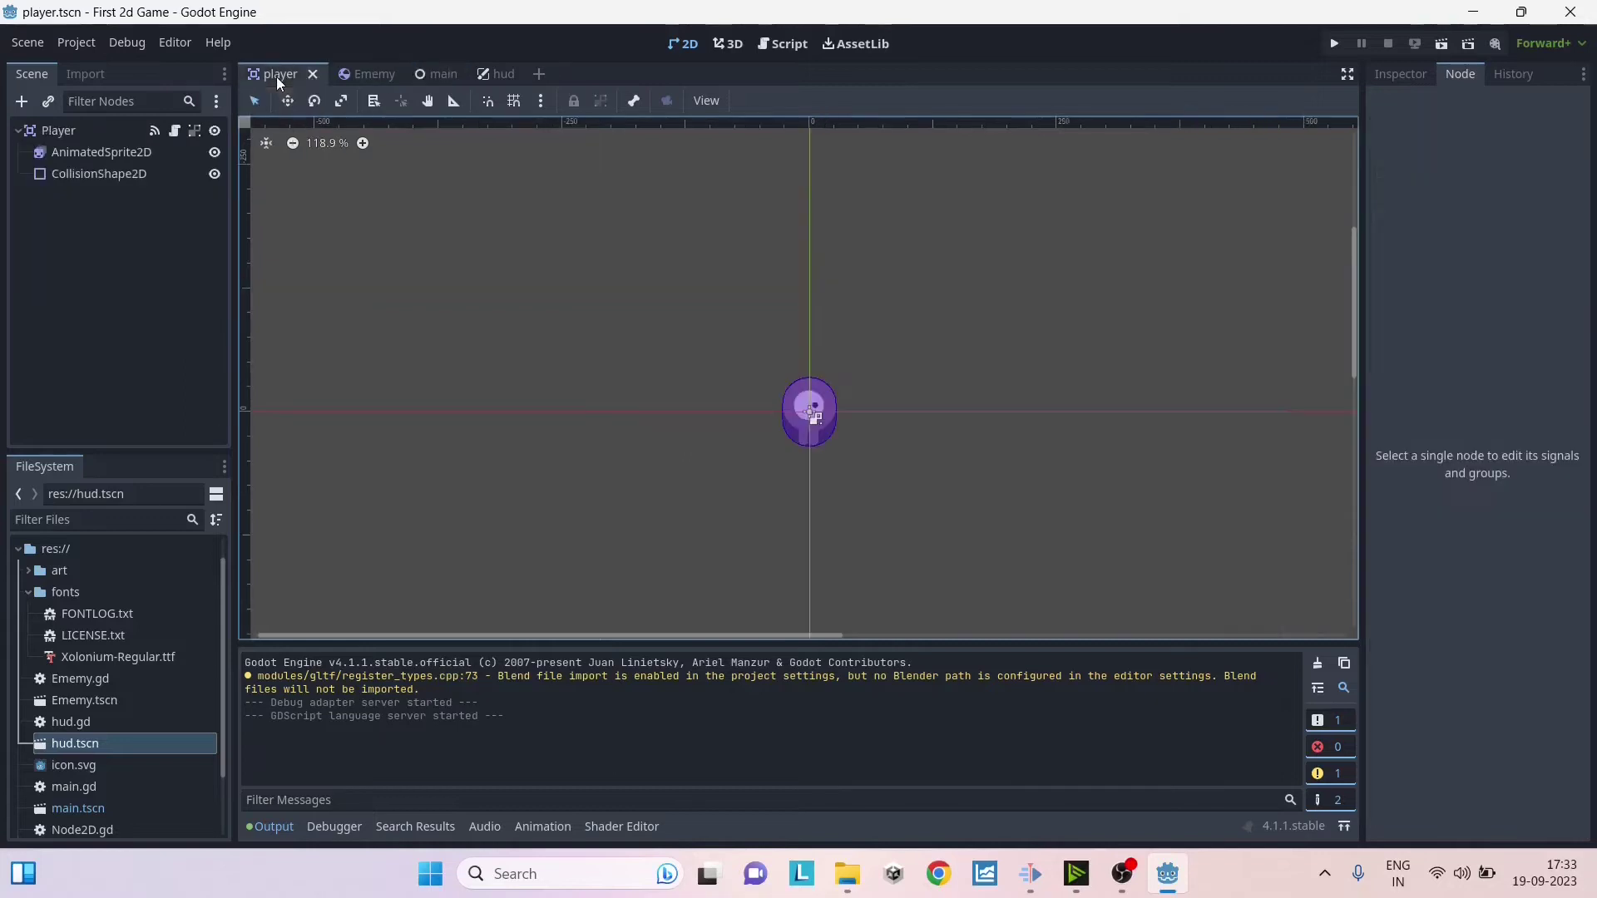
click(57, 133)
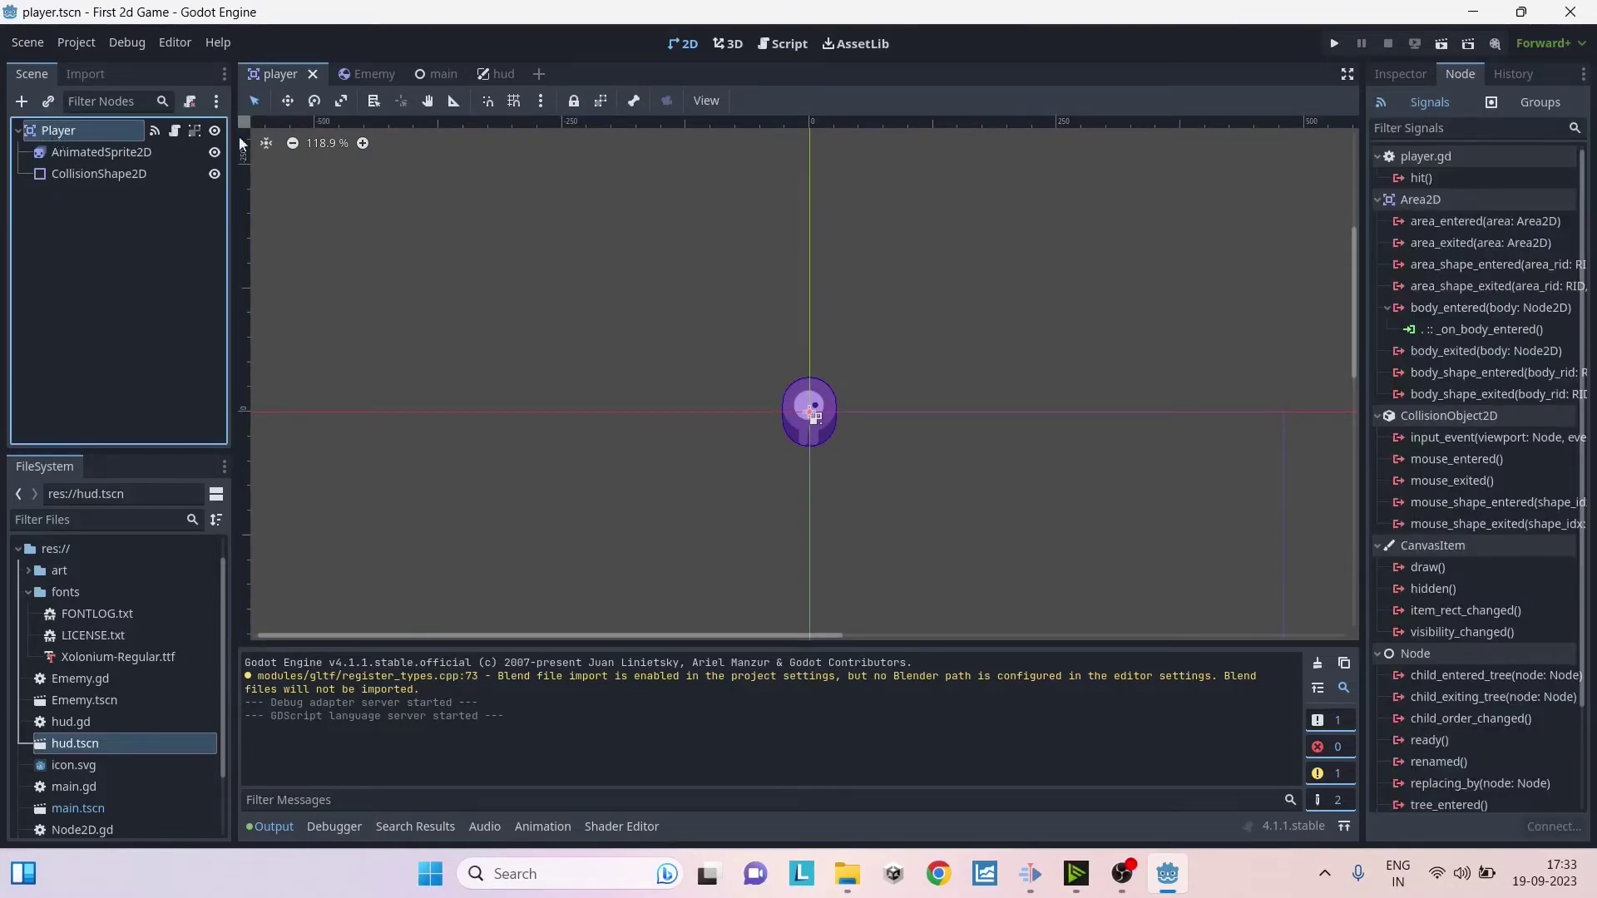
click(1401, 75)
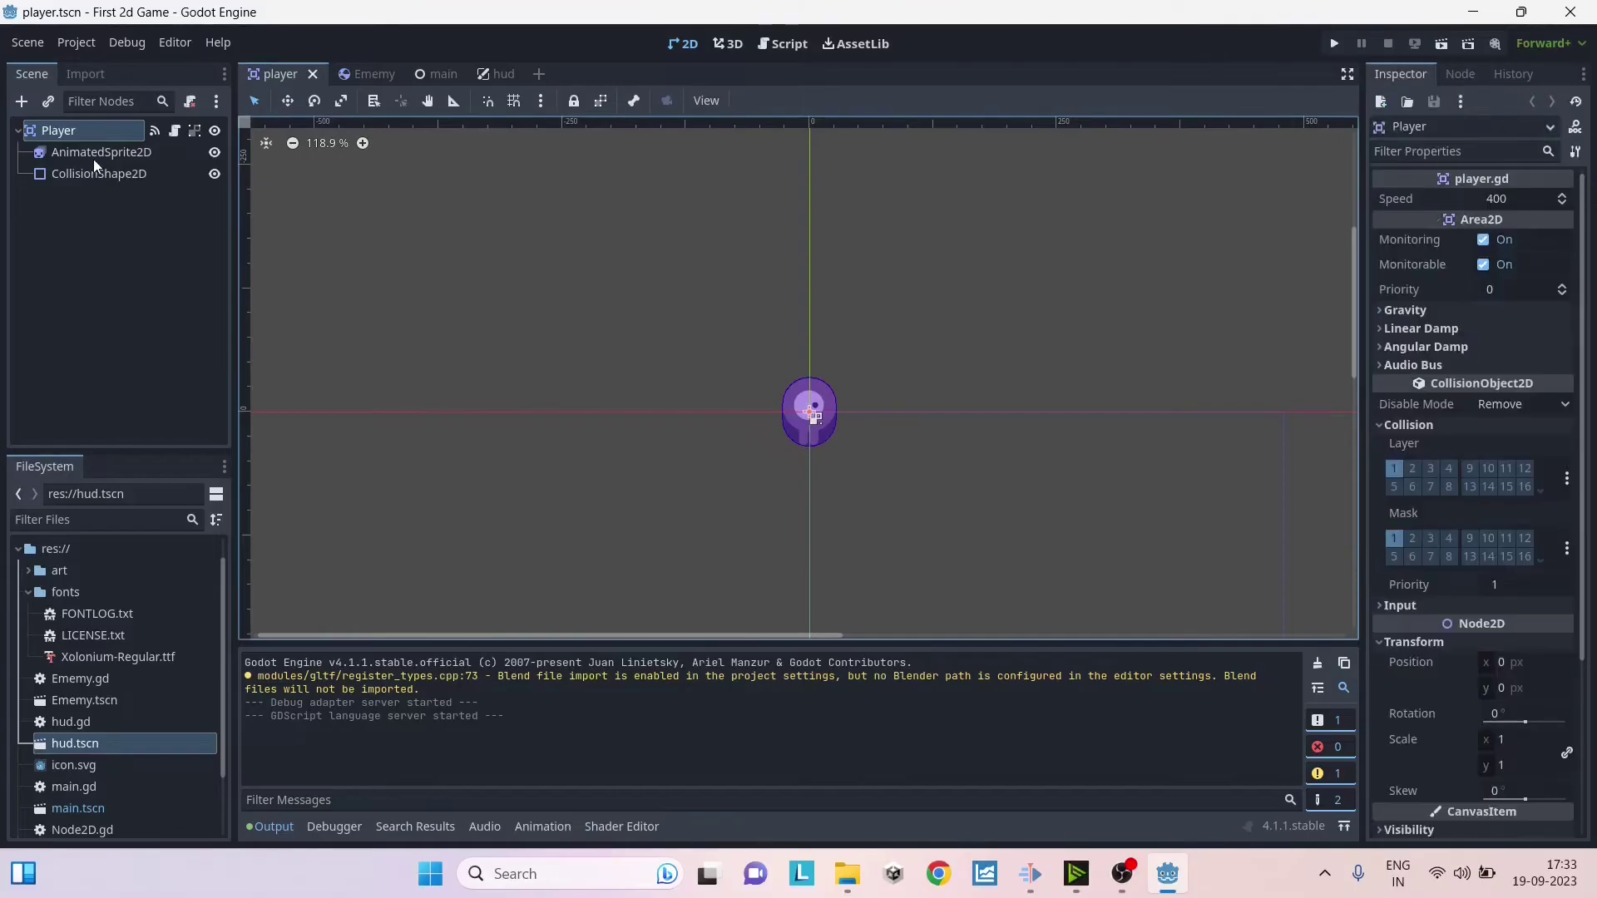
click(93, 152)
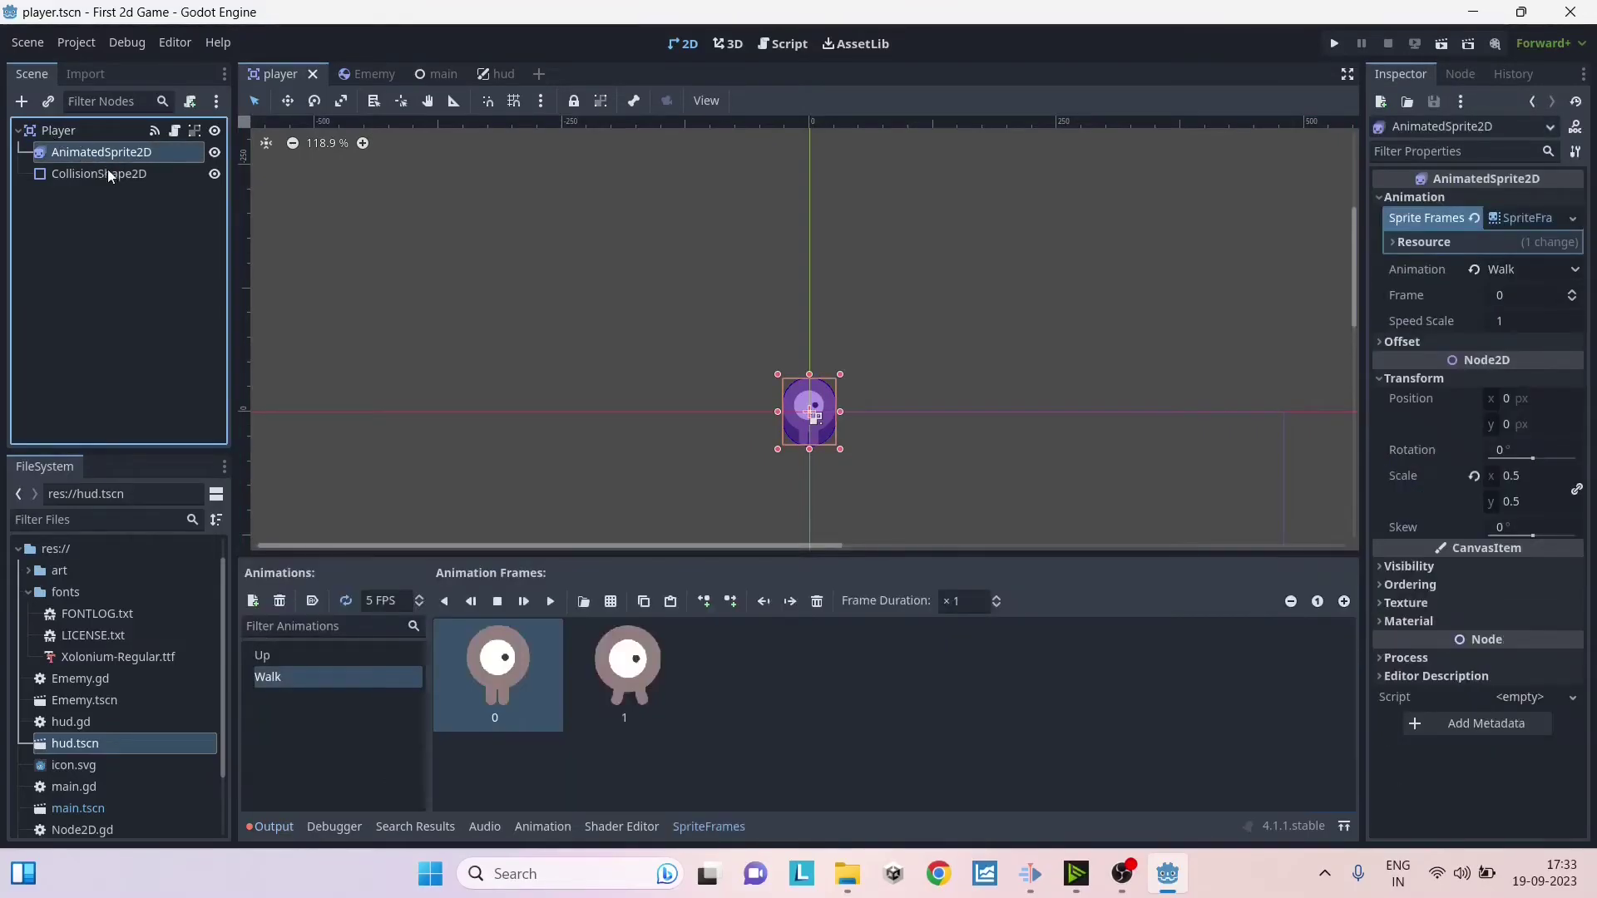
click(86, 174)
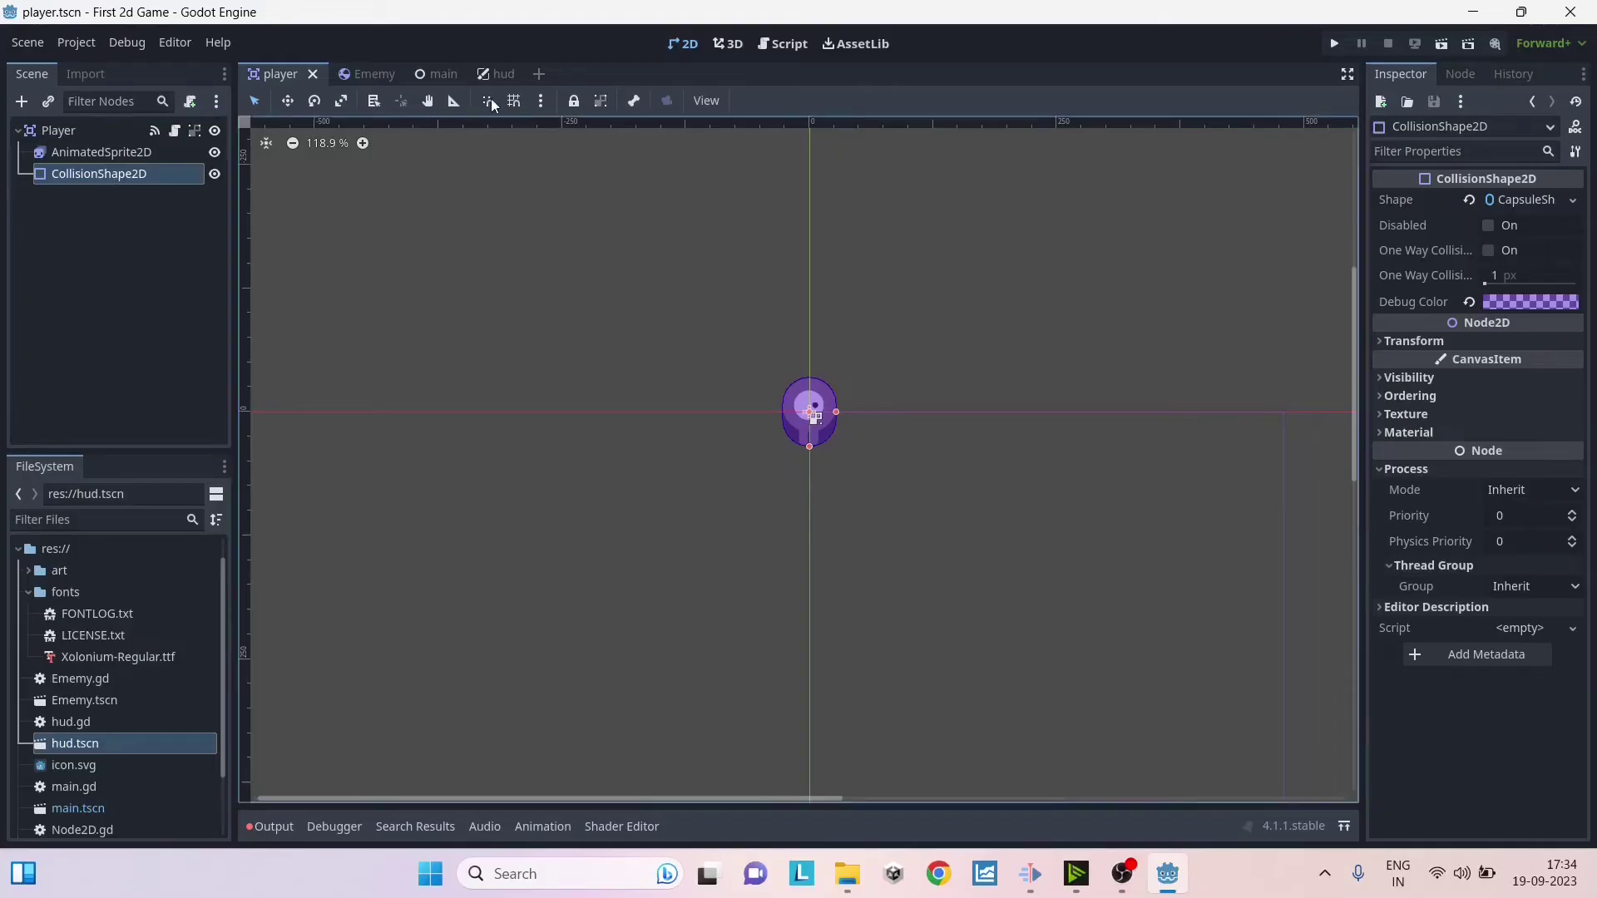
click(494, 74)
click(69, 131)
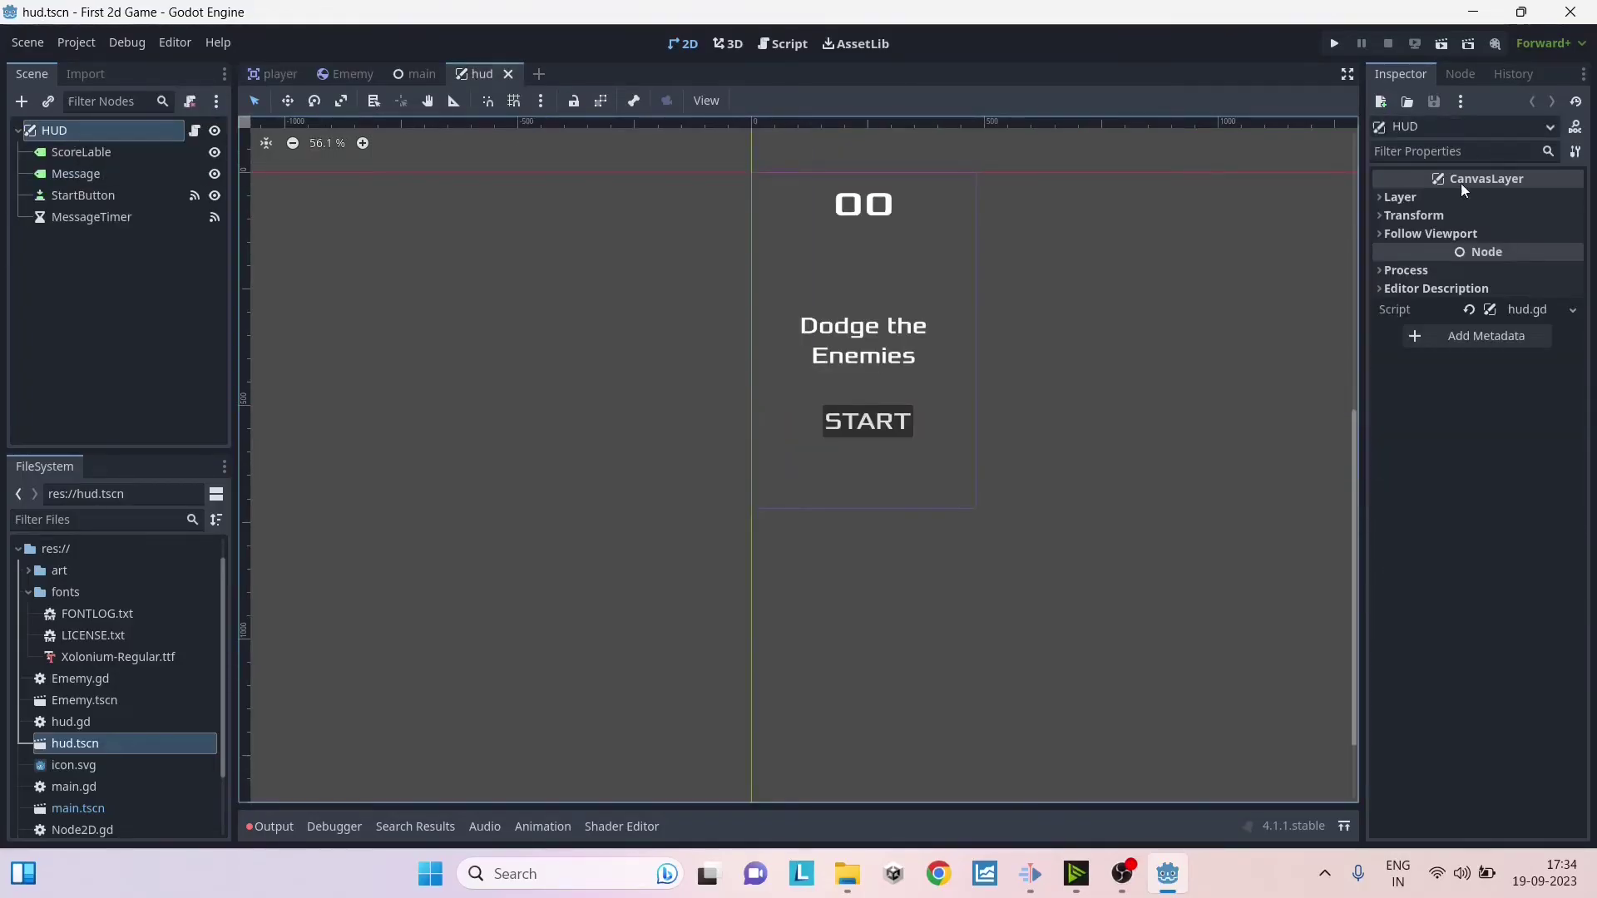
Step: Inspect the ScoreLable, Message, StartButton and MessageTimer nodes, then return to the main scene
click(98, 153)
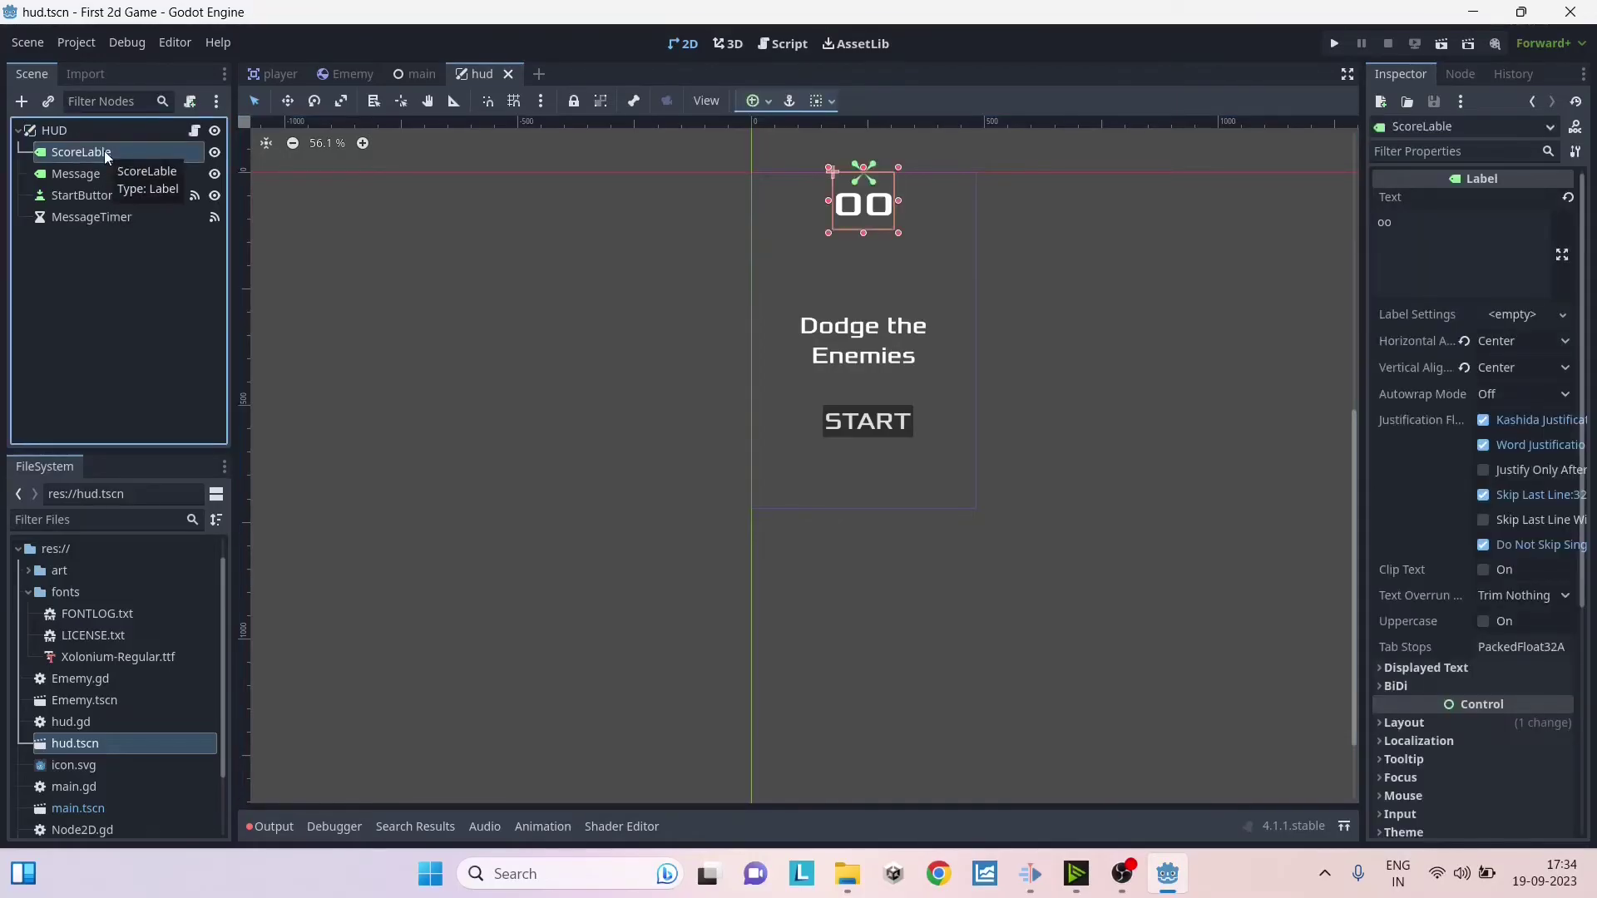
click(93, 174)
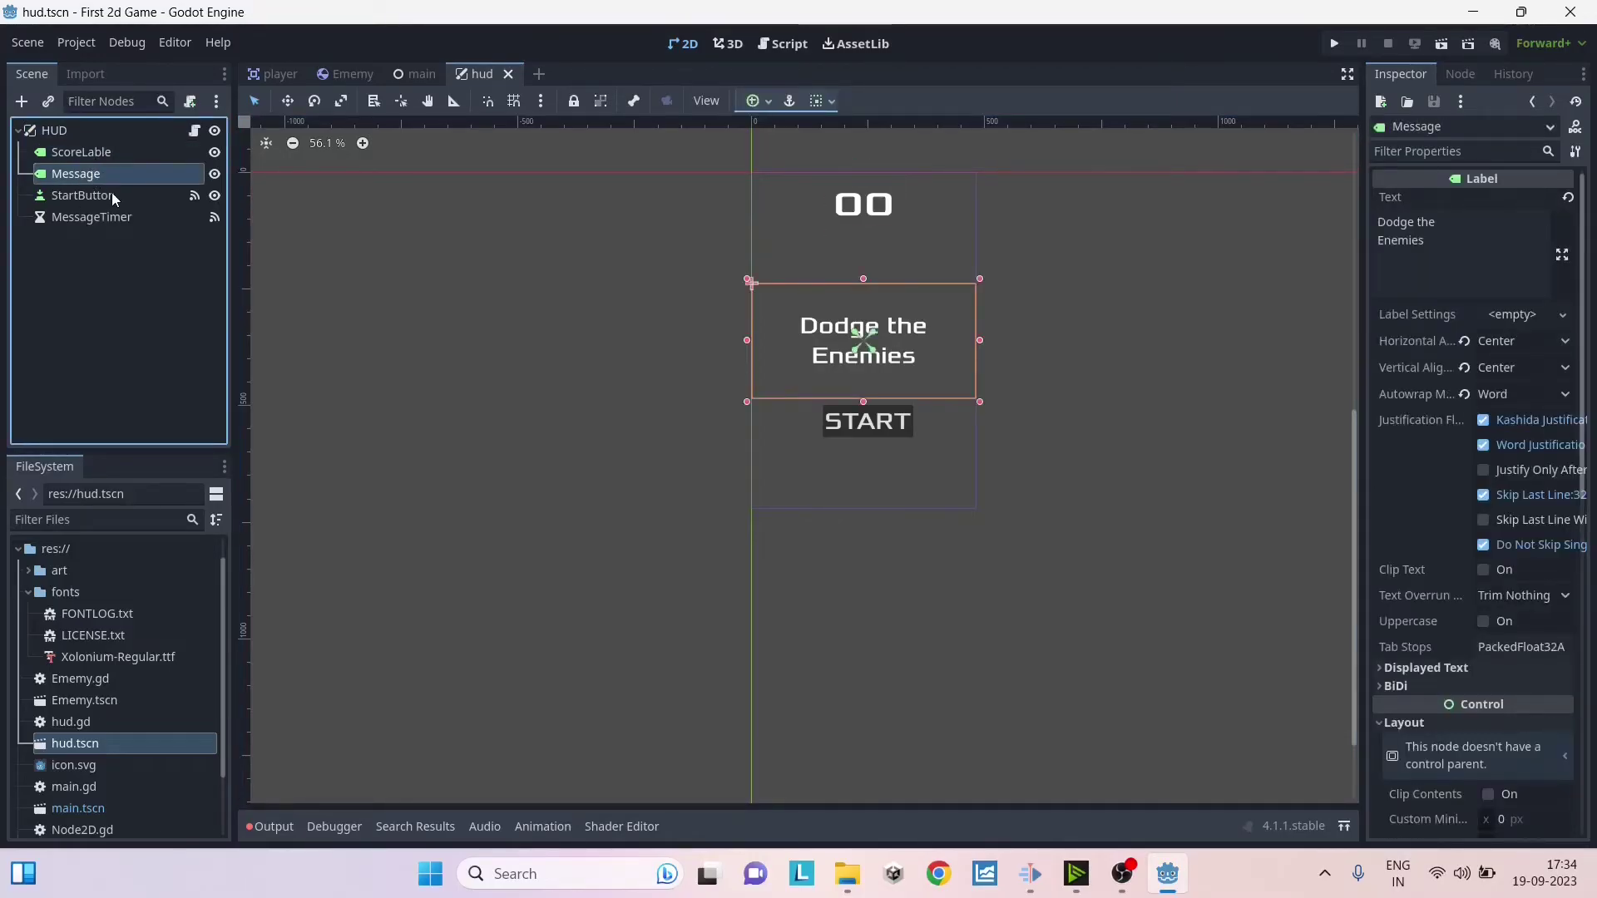
click(112, 194)
click(117, 219)
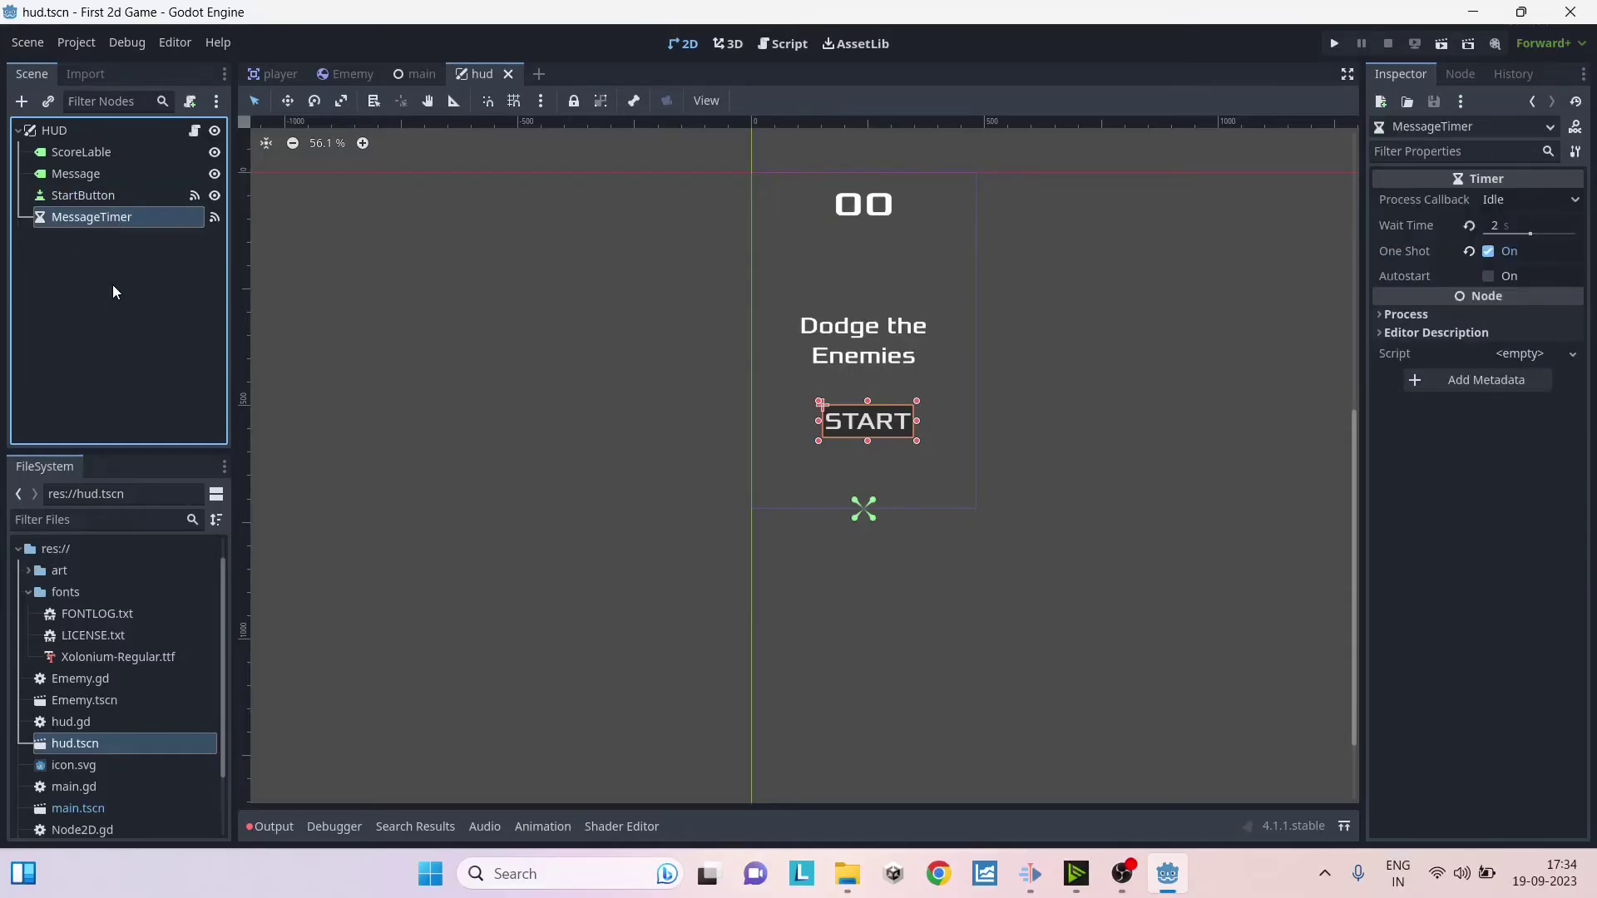
click(421, 74)
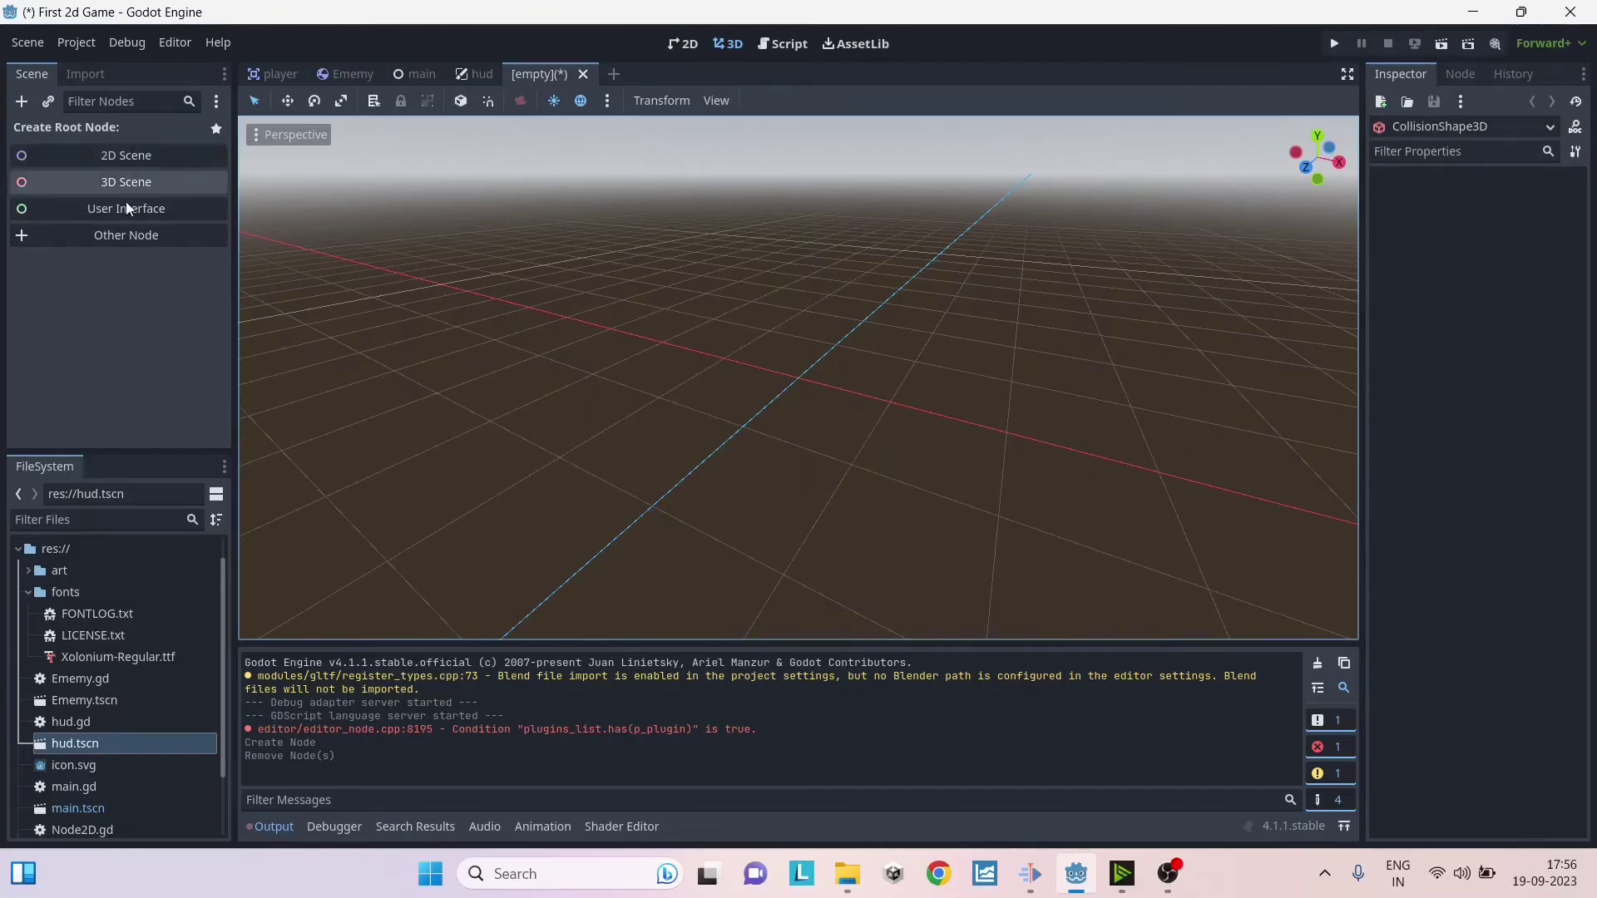
Step: Make a CollisionShape3D the root node of the new scene
click(40, 235)
scroll(719, 333, up, 1)
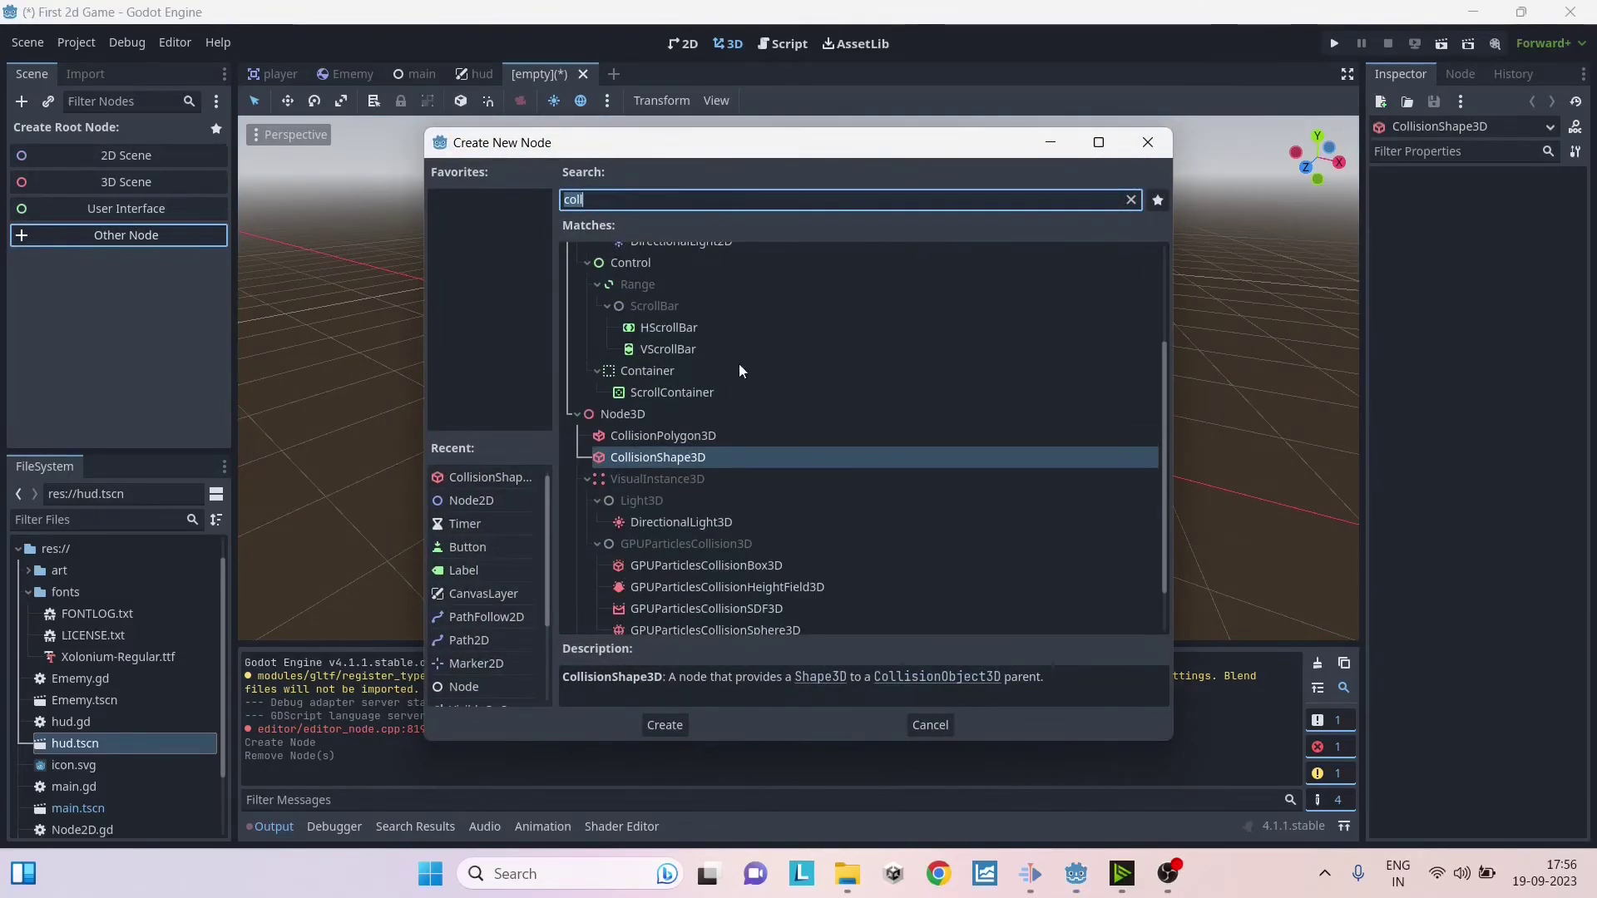
double_click(656, 458)
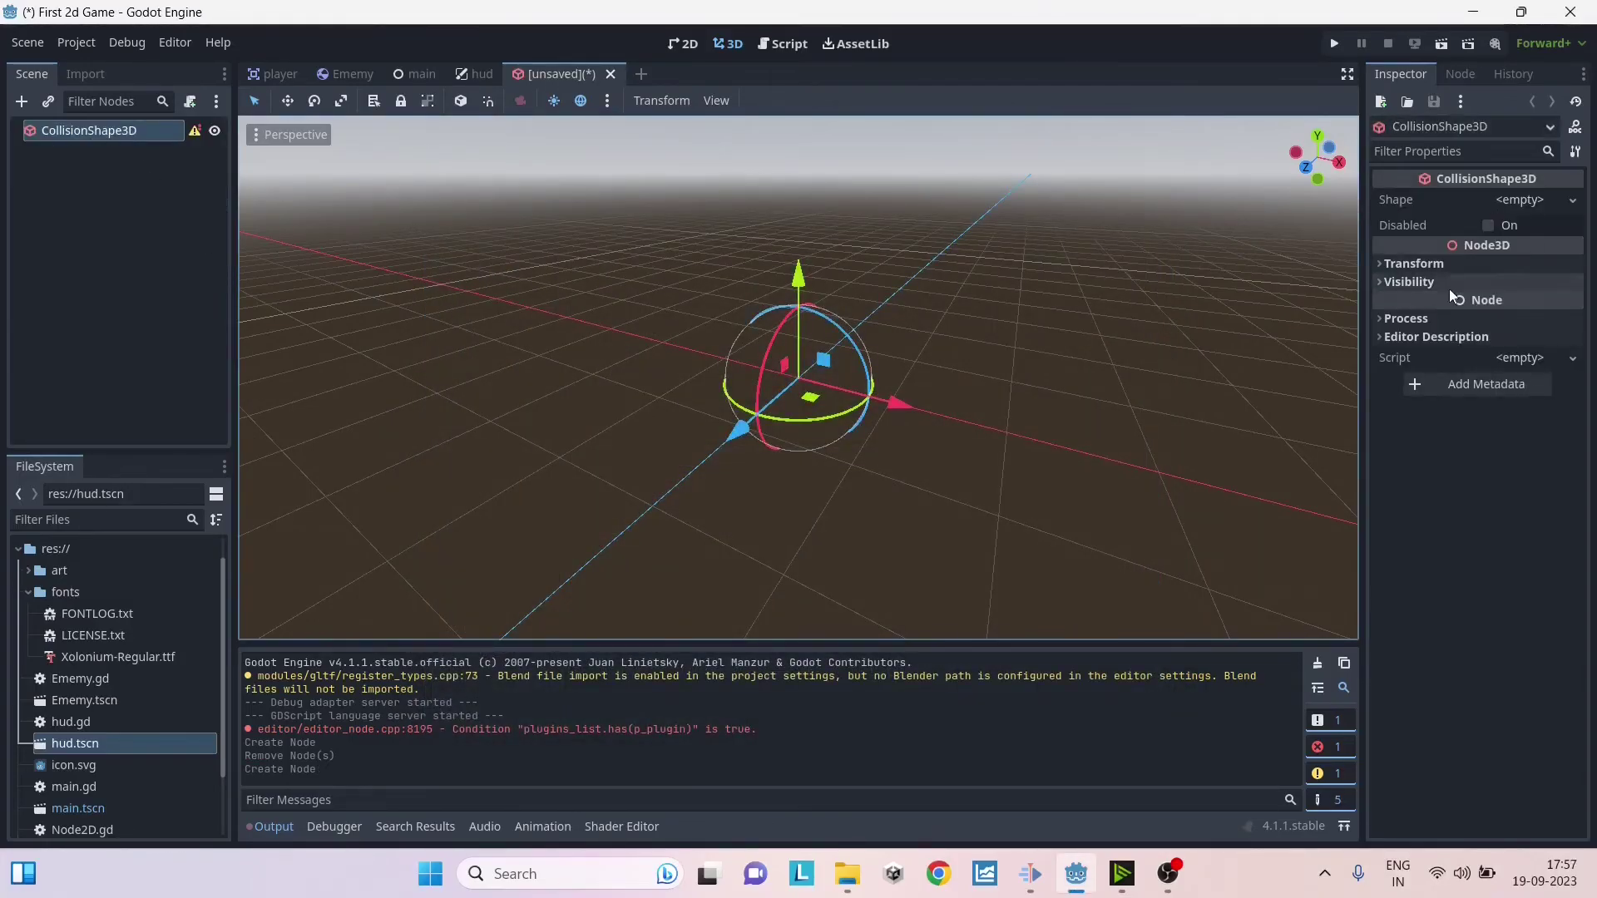
Step: Assign a New BoxShape3D as the collision node's shape
click(1549, 203)
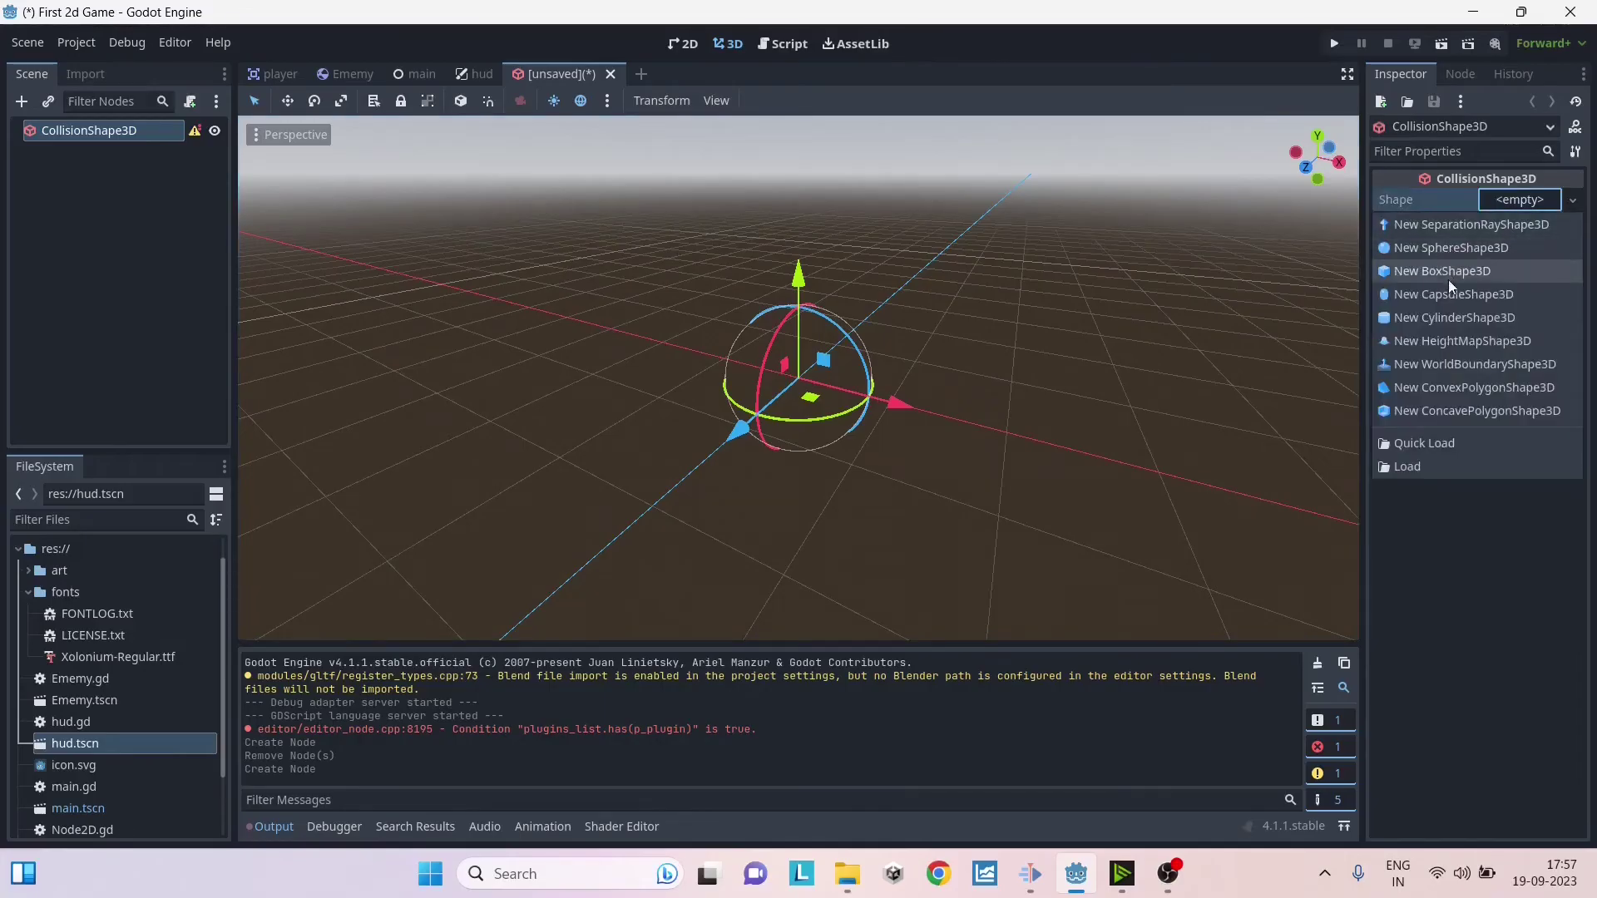
click(1473, 272)
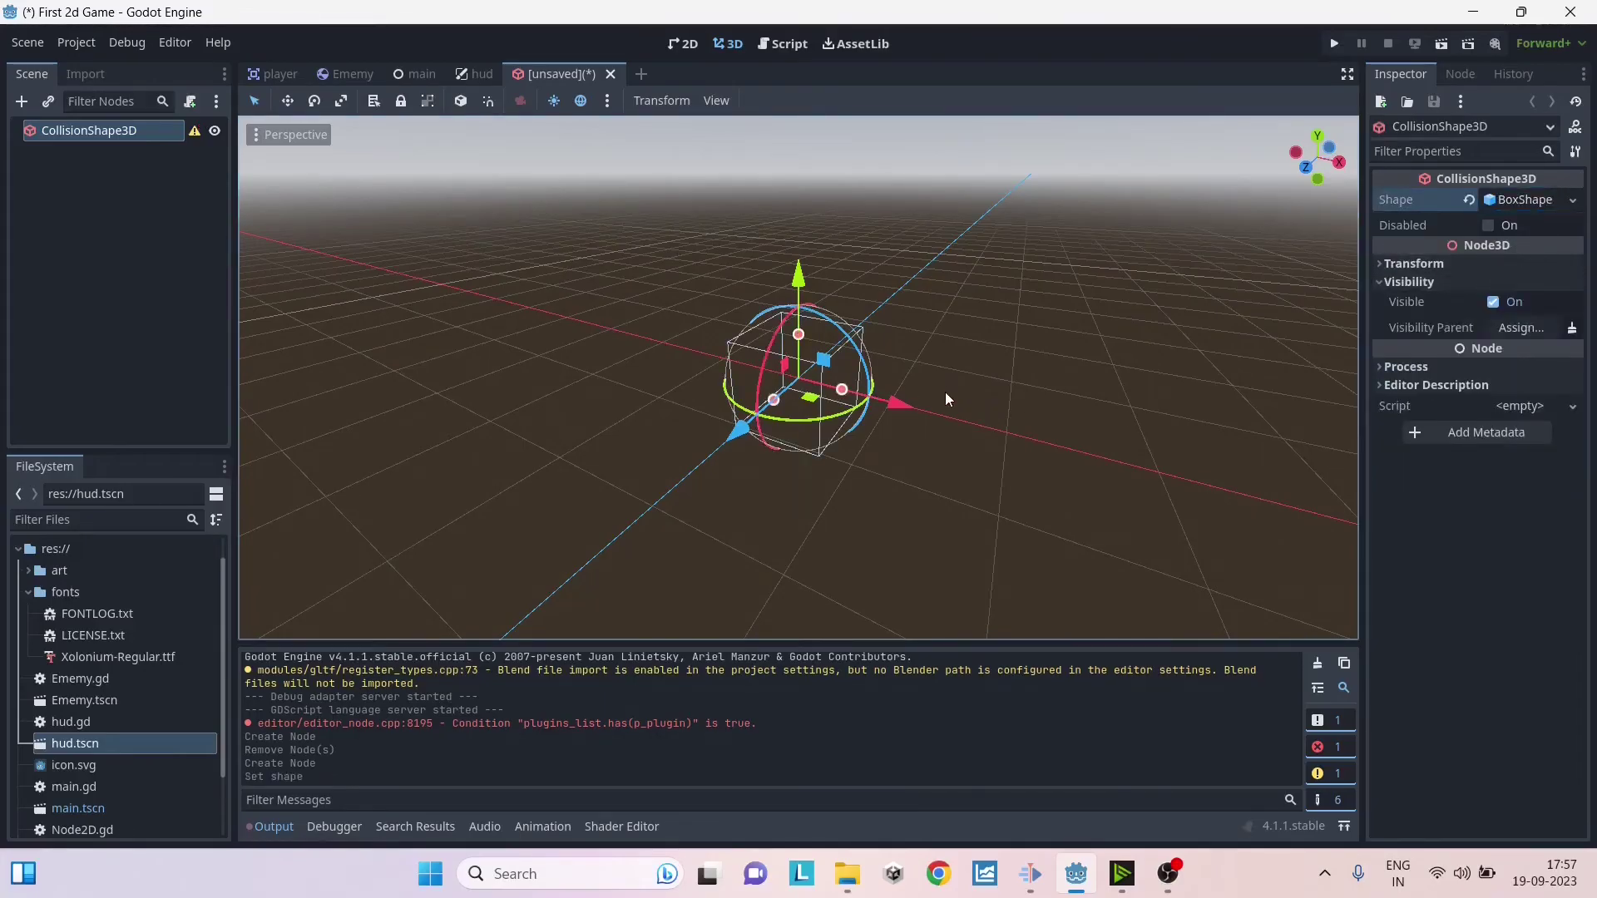
click(1406, 263)
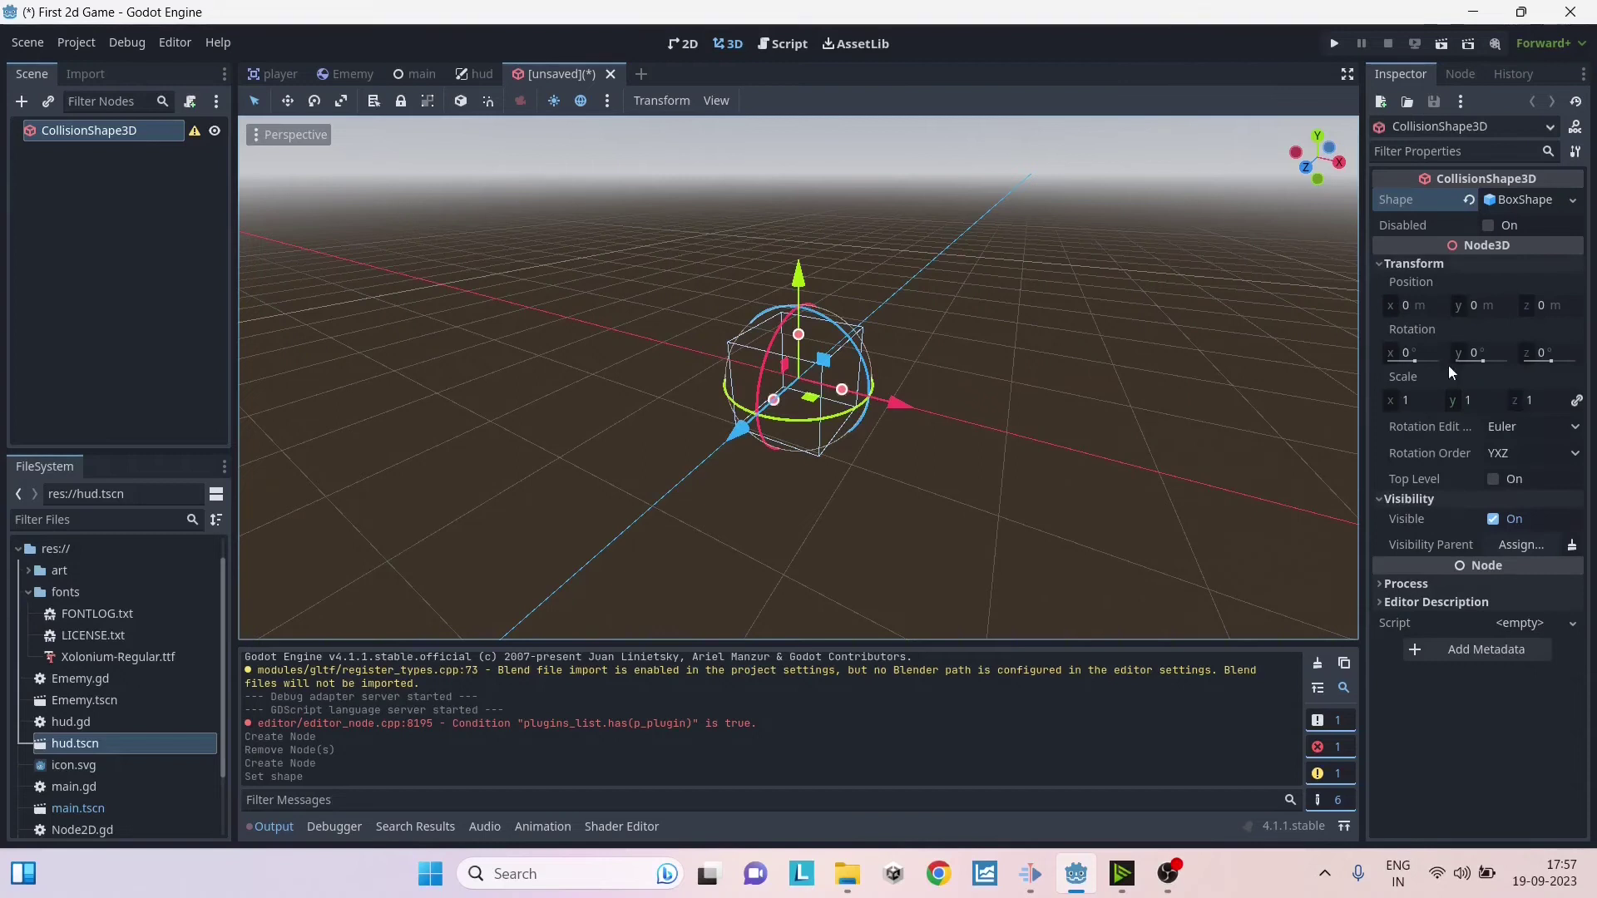
click(1382, 264)
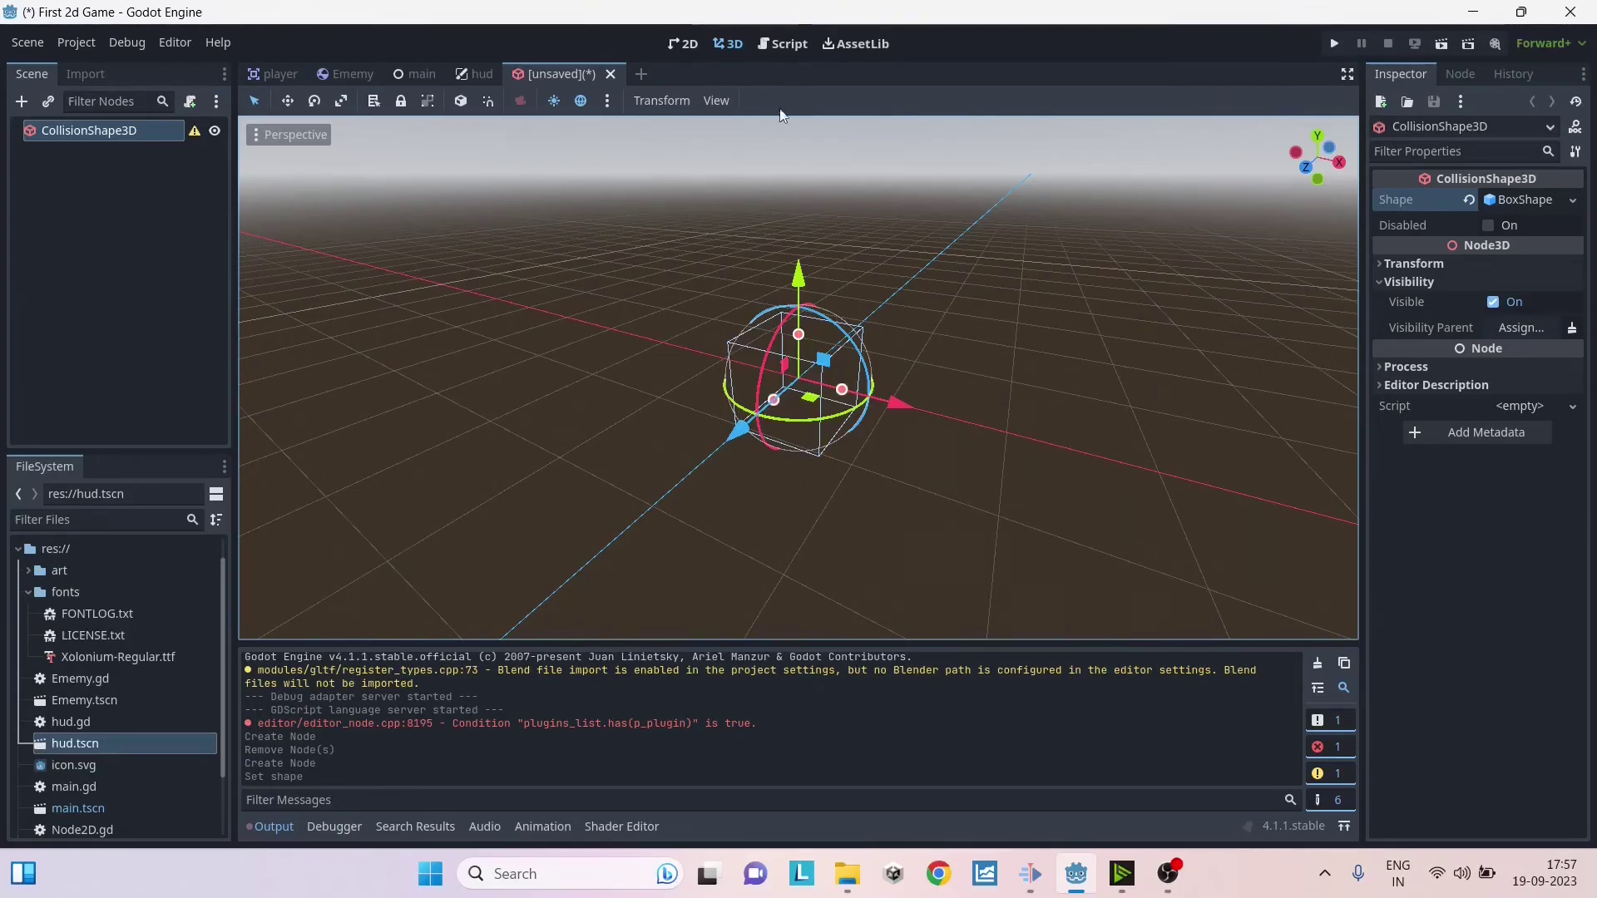
Step: Look at the 2D and 3D workspaces, scroll through main.gd, then open the AssetLib
click(684, 44)
click(731, 48)
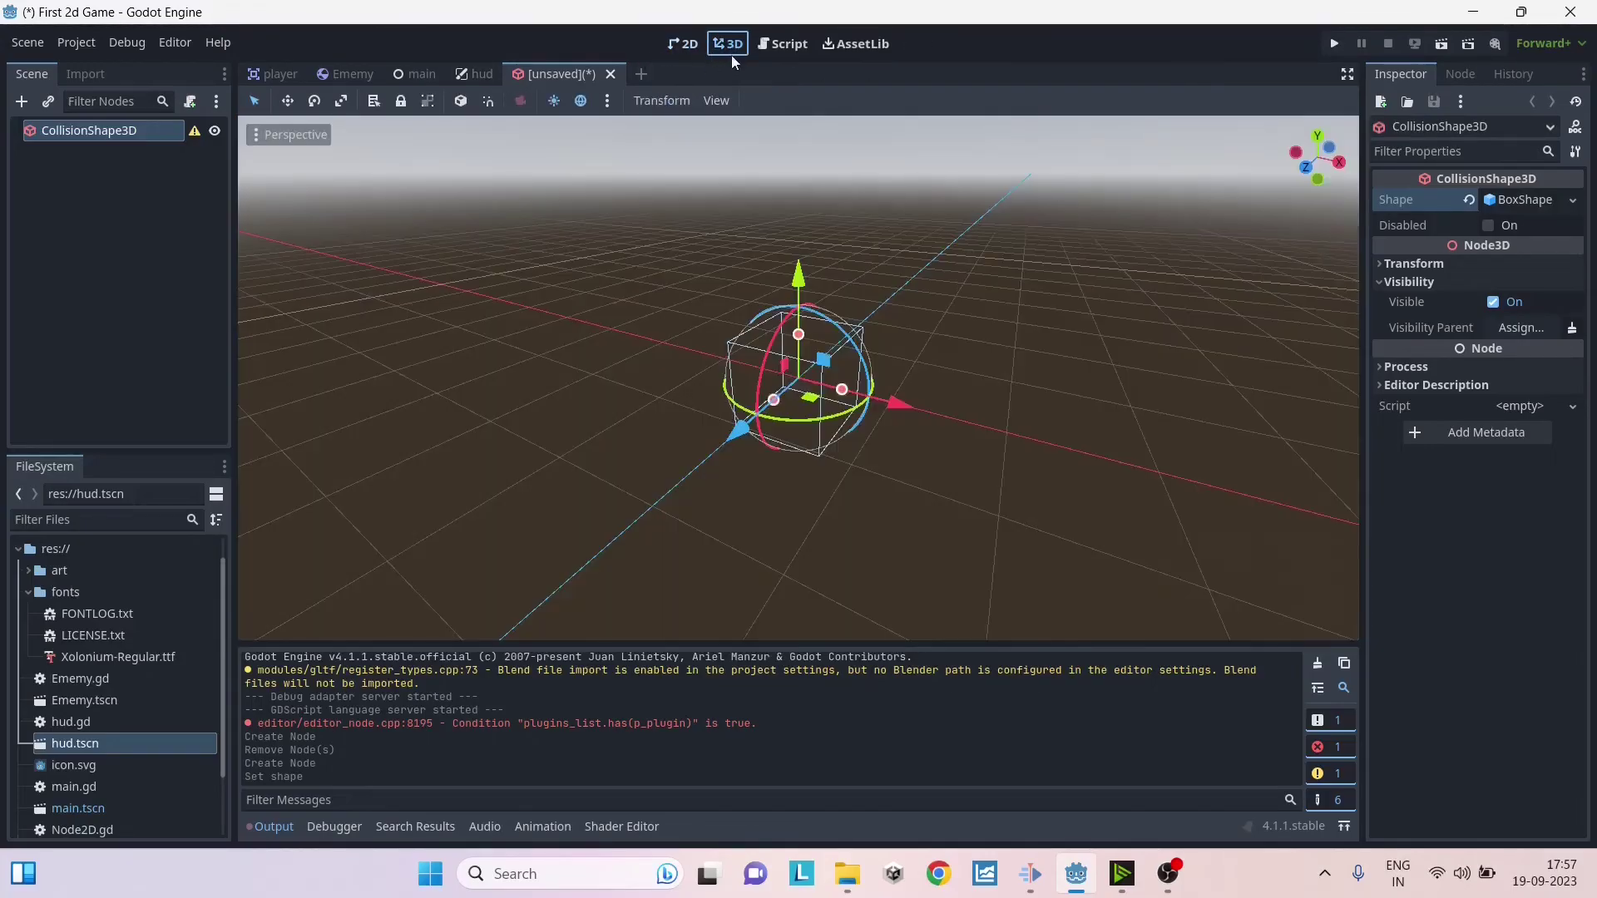
click(789, 44)
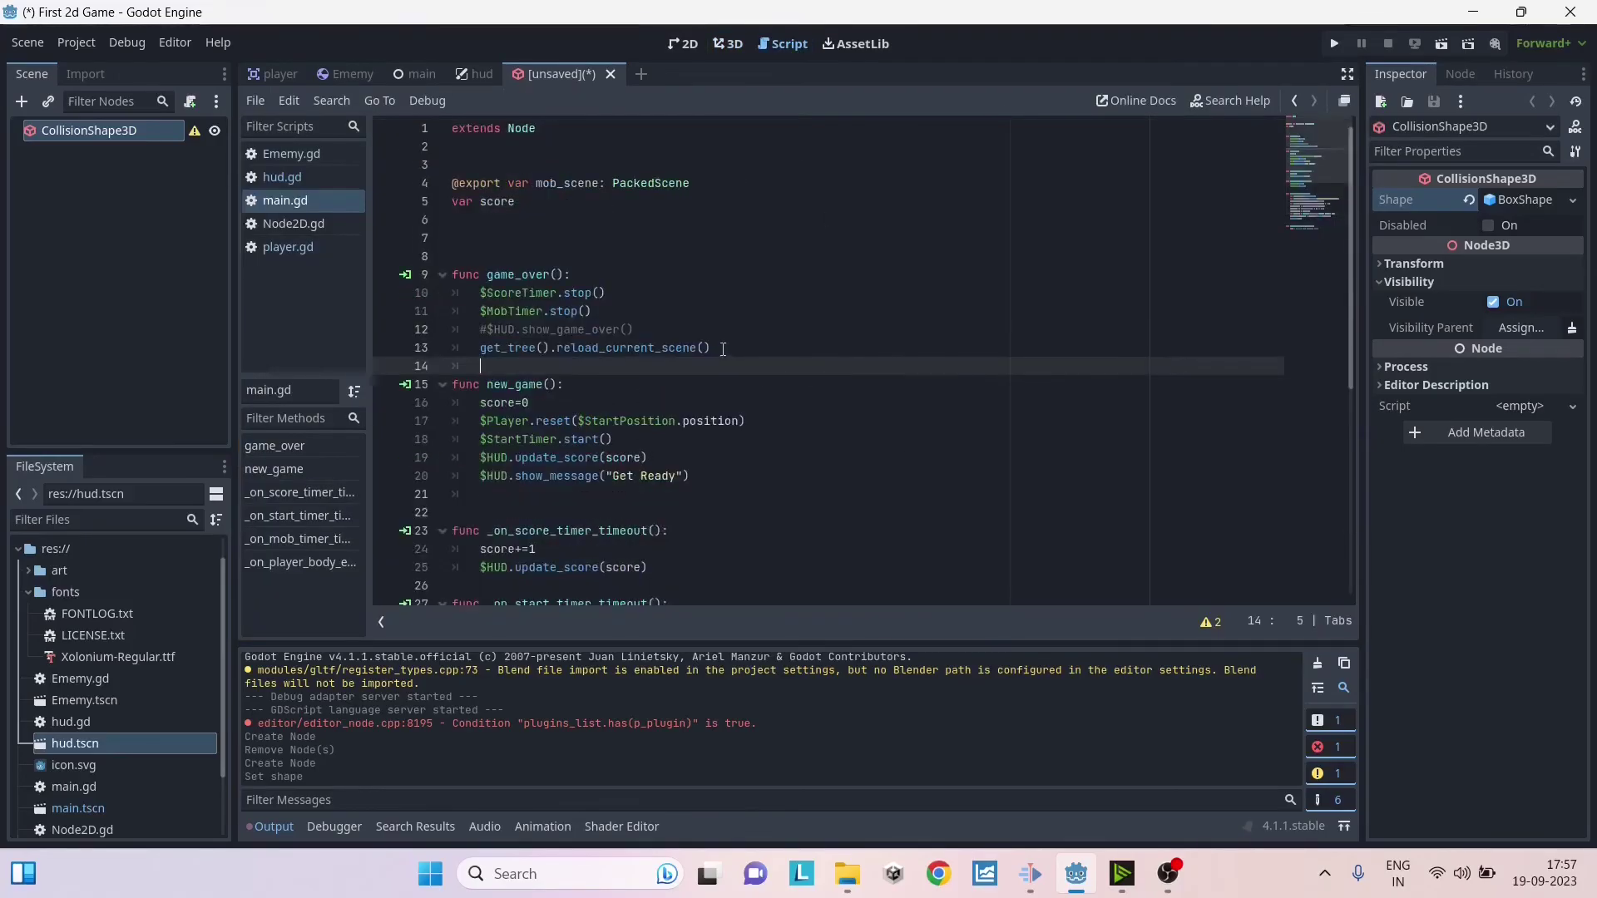
scroll(724, 350, down, 6)
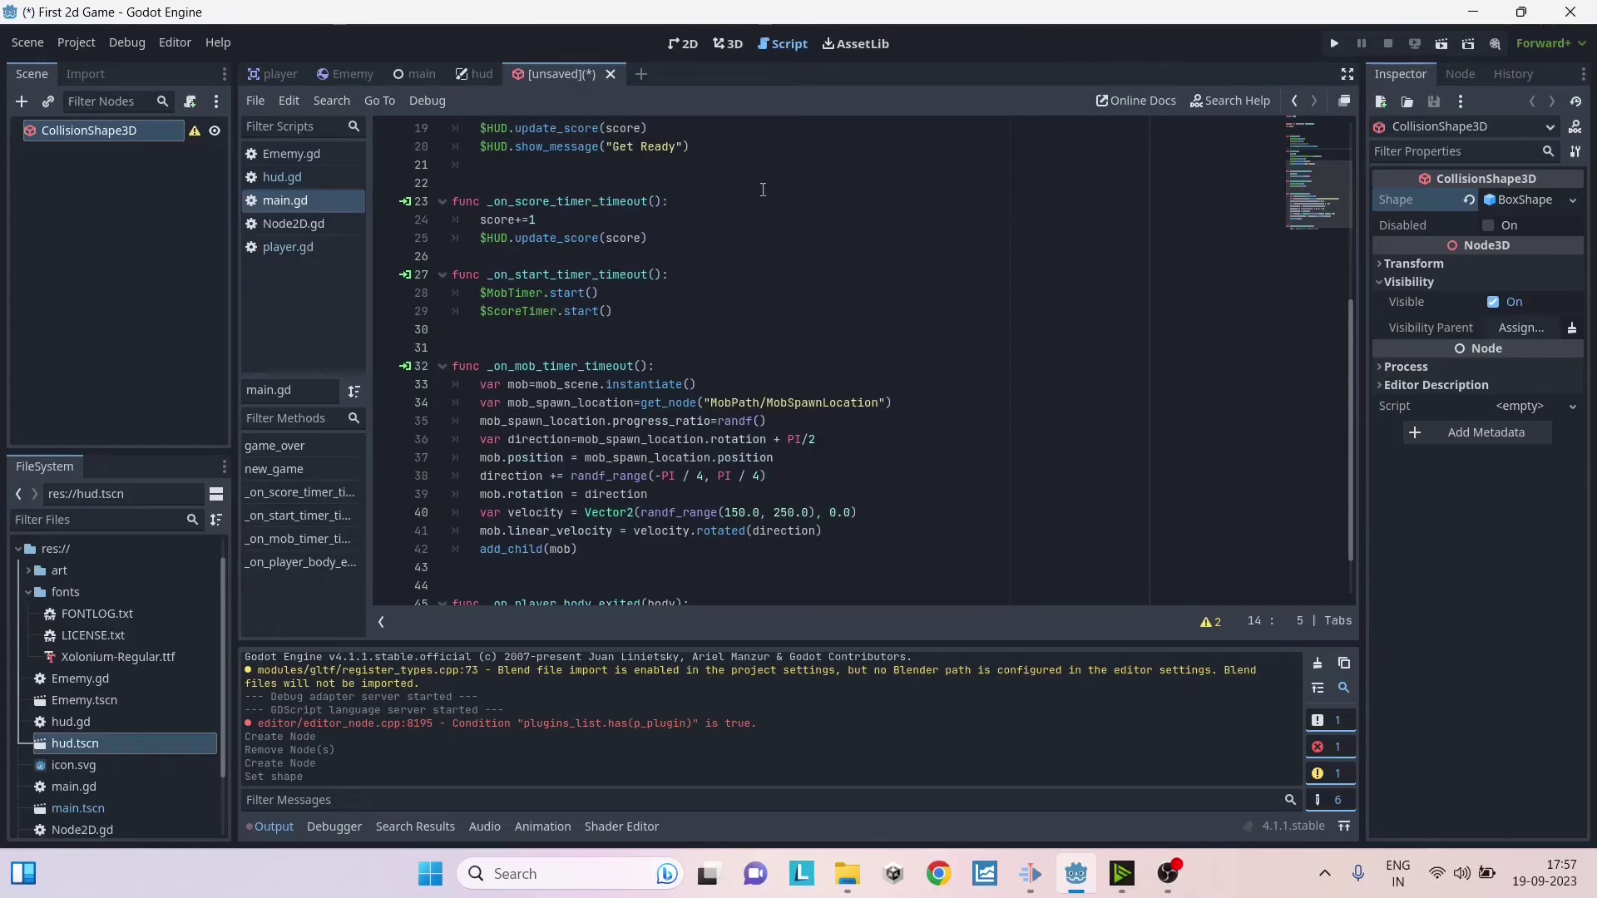
click(859, 46)
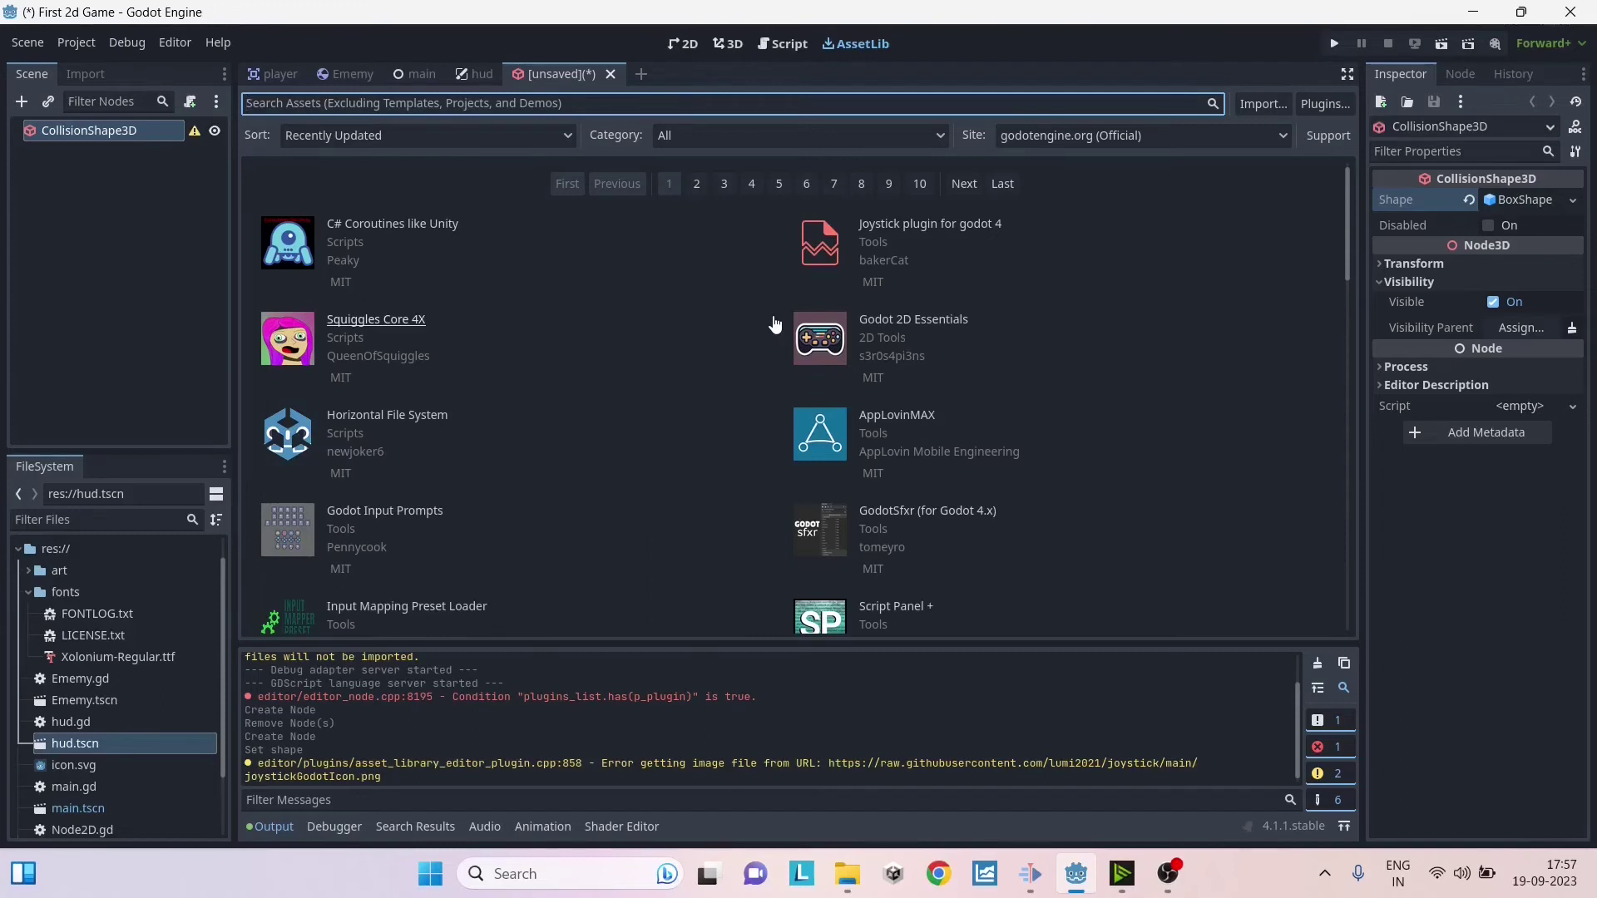
Step: Scroll through the AssetLib listings, then go back to the main scene
scroll(772, 324, down, 5)
scroll(770, 324, down, 8)
scroll(770, 324, up, 12)
scroll(771, 324, up, 2)
click(414, 74)
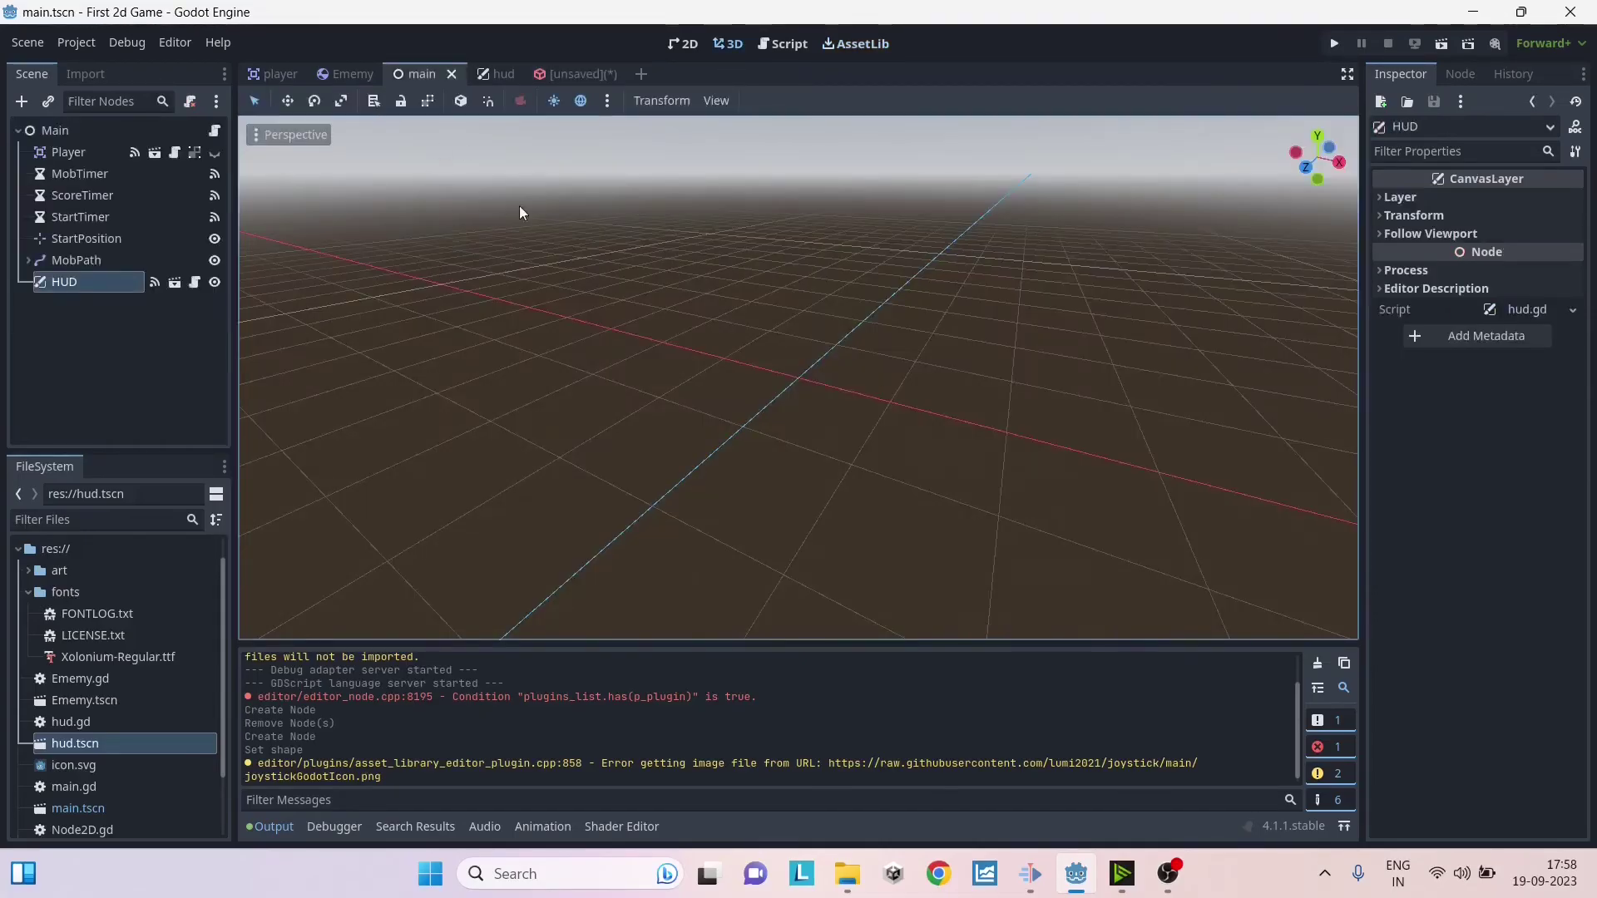
Step: Run the project, start a round with START, and move the player with Up
click(1333, 45)
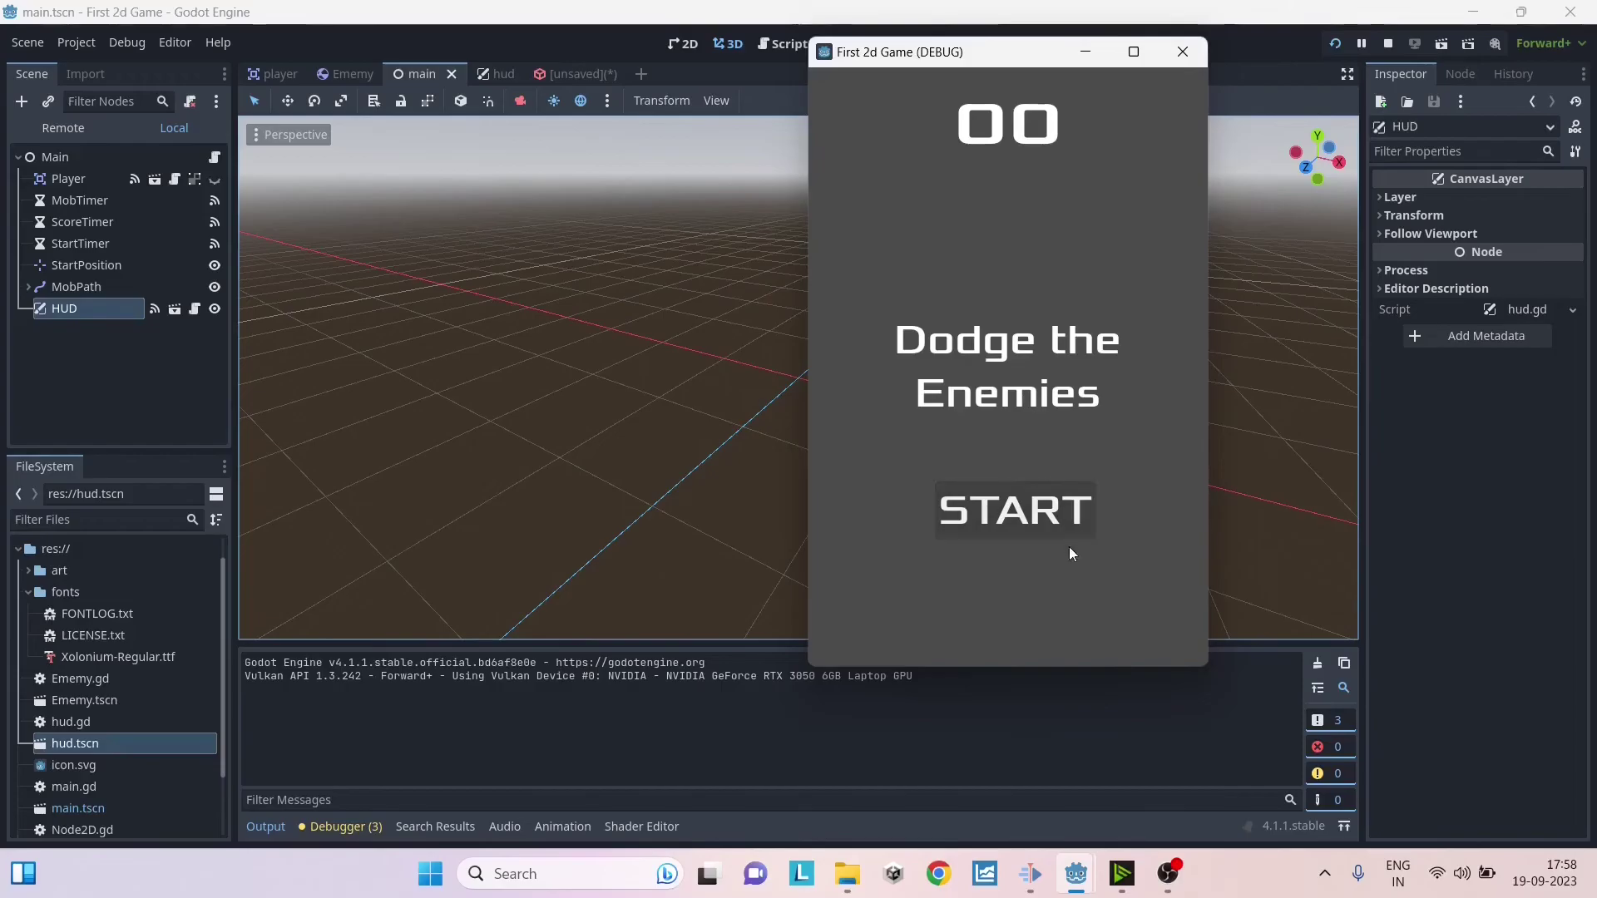
click(1008, 509)
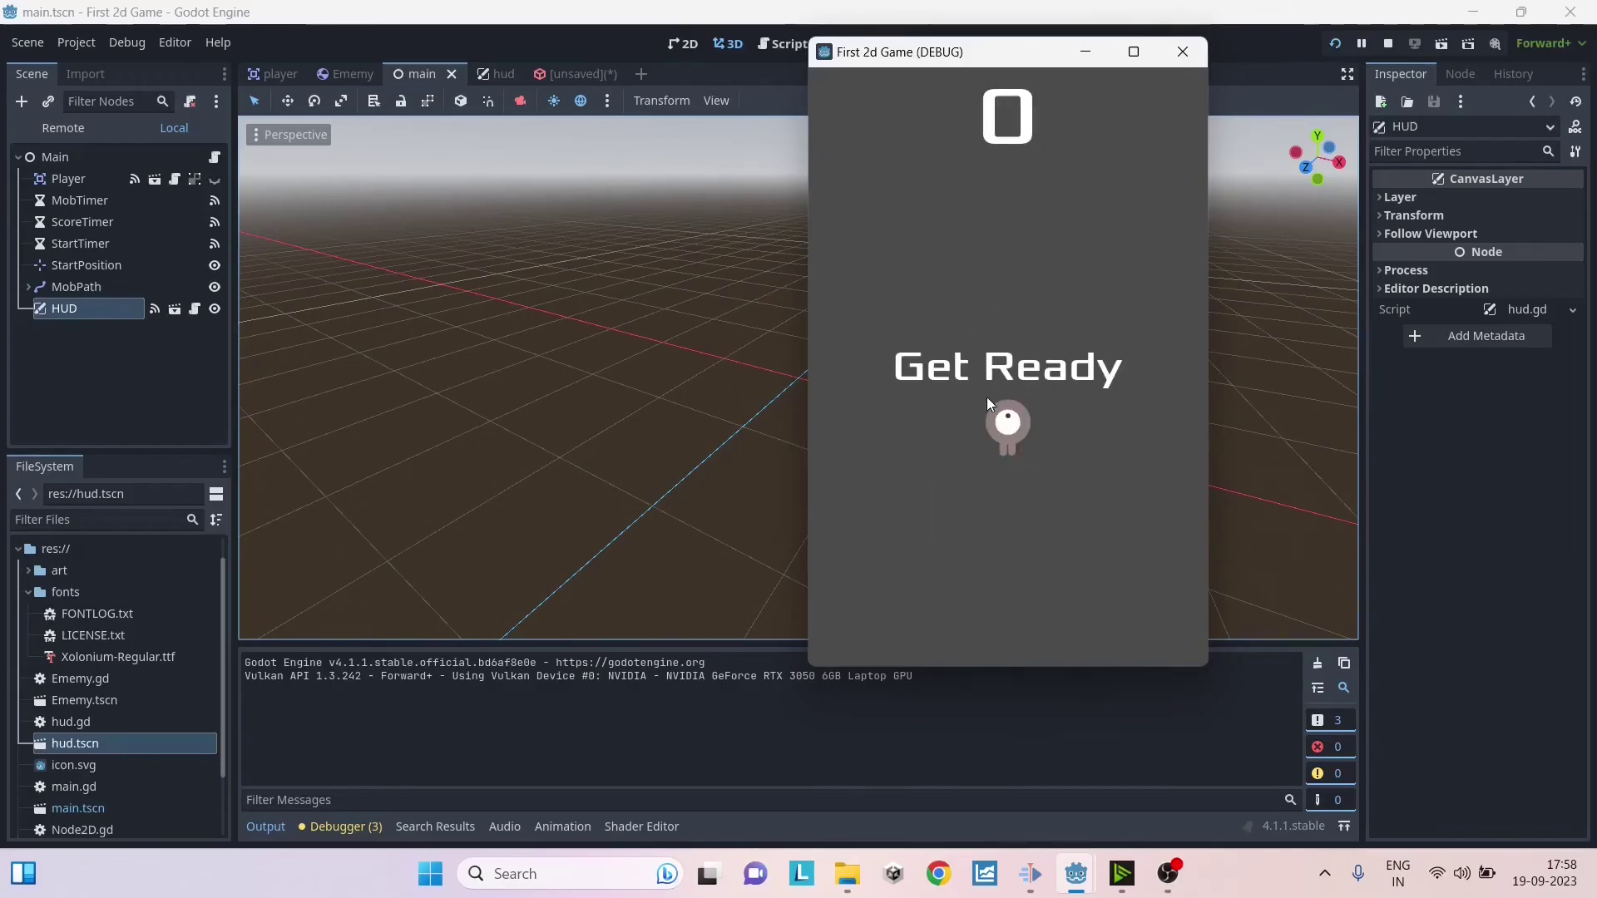
key(Up)
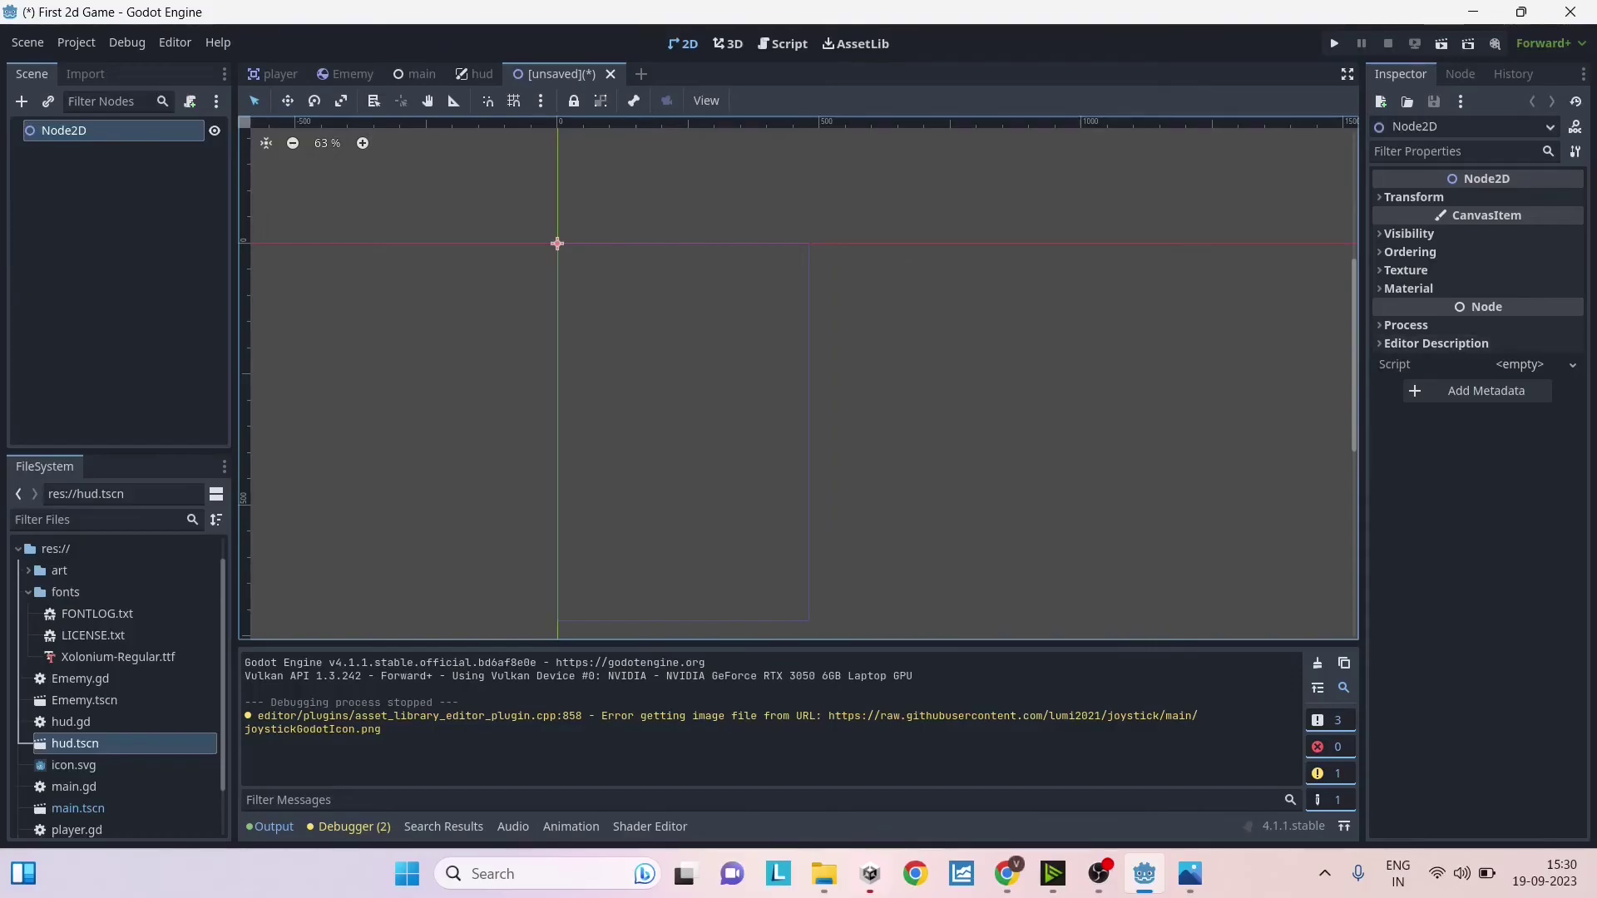
Step: Start a New Script for the Node2D node, keeping GDScript as the language
click(1573, 365)
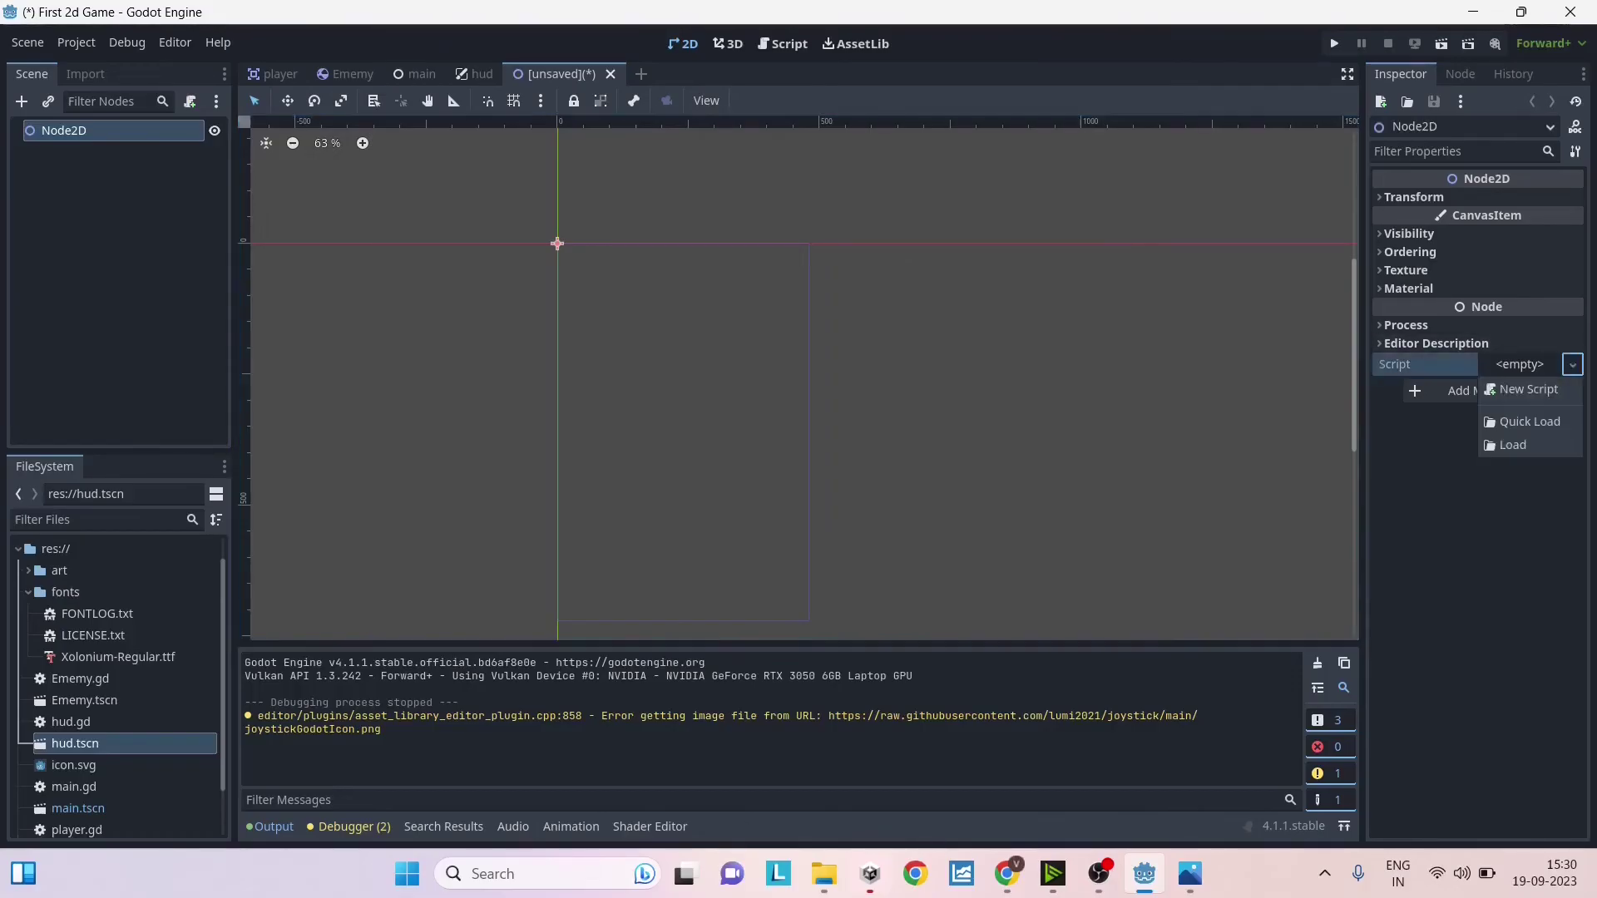
click(1522, 389)
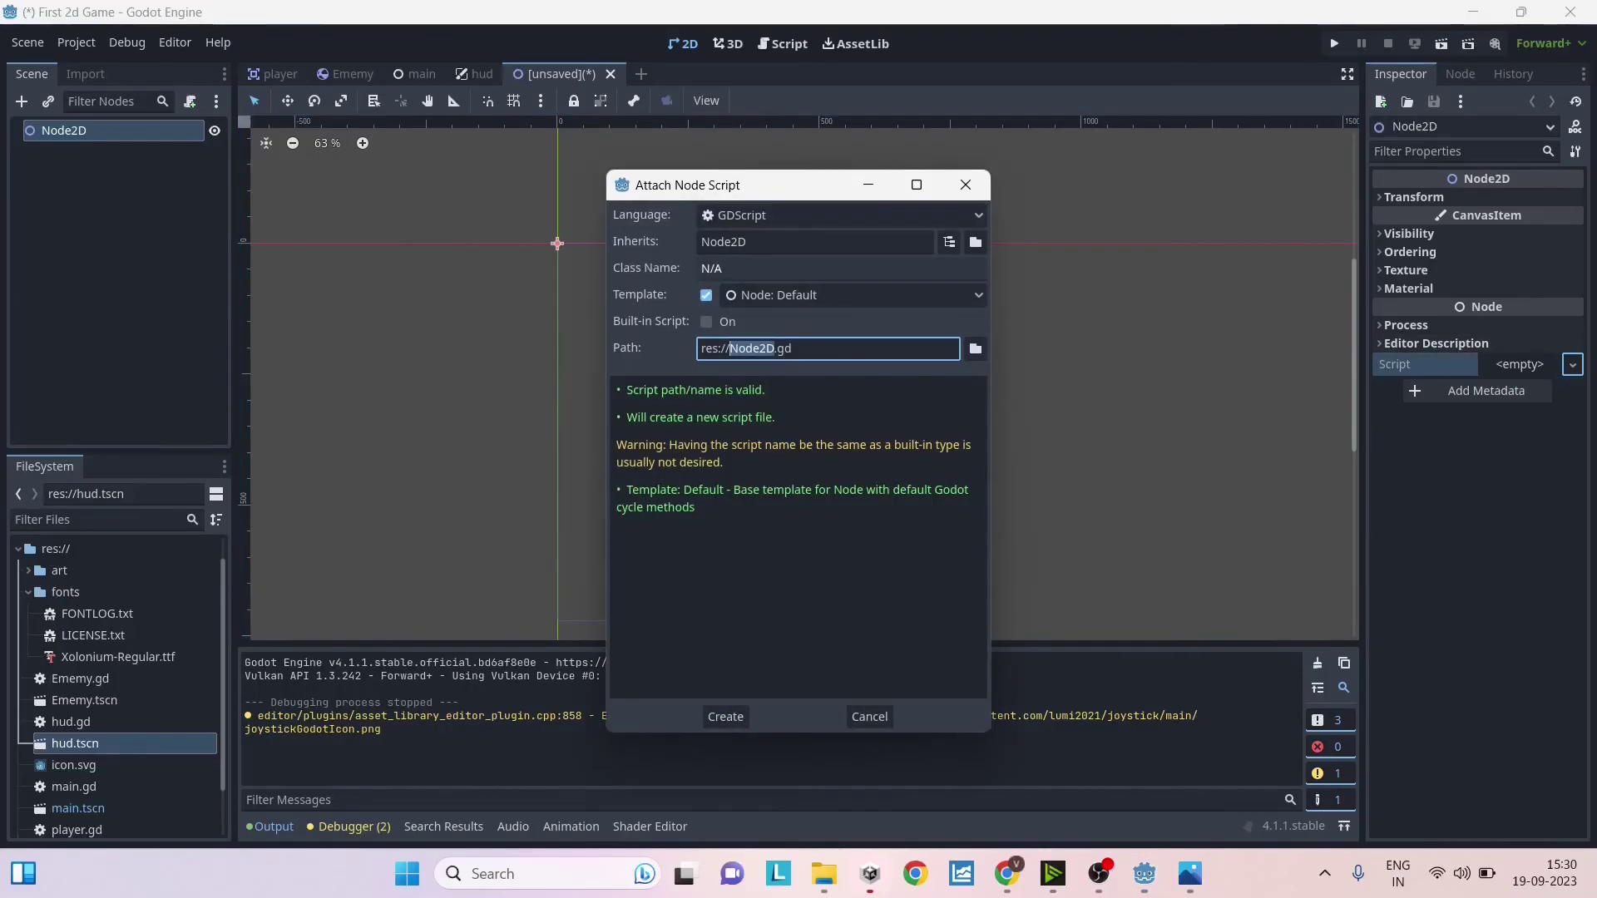
click(840, 215)
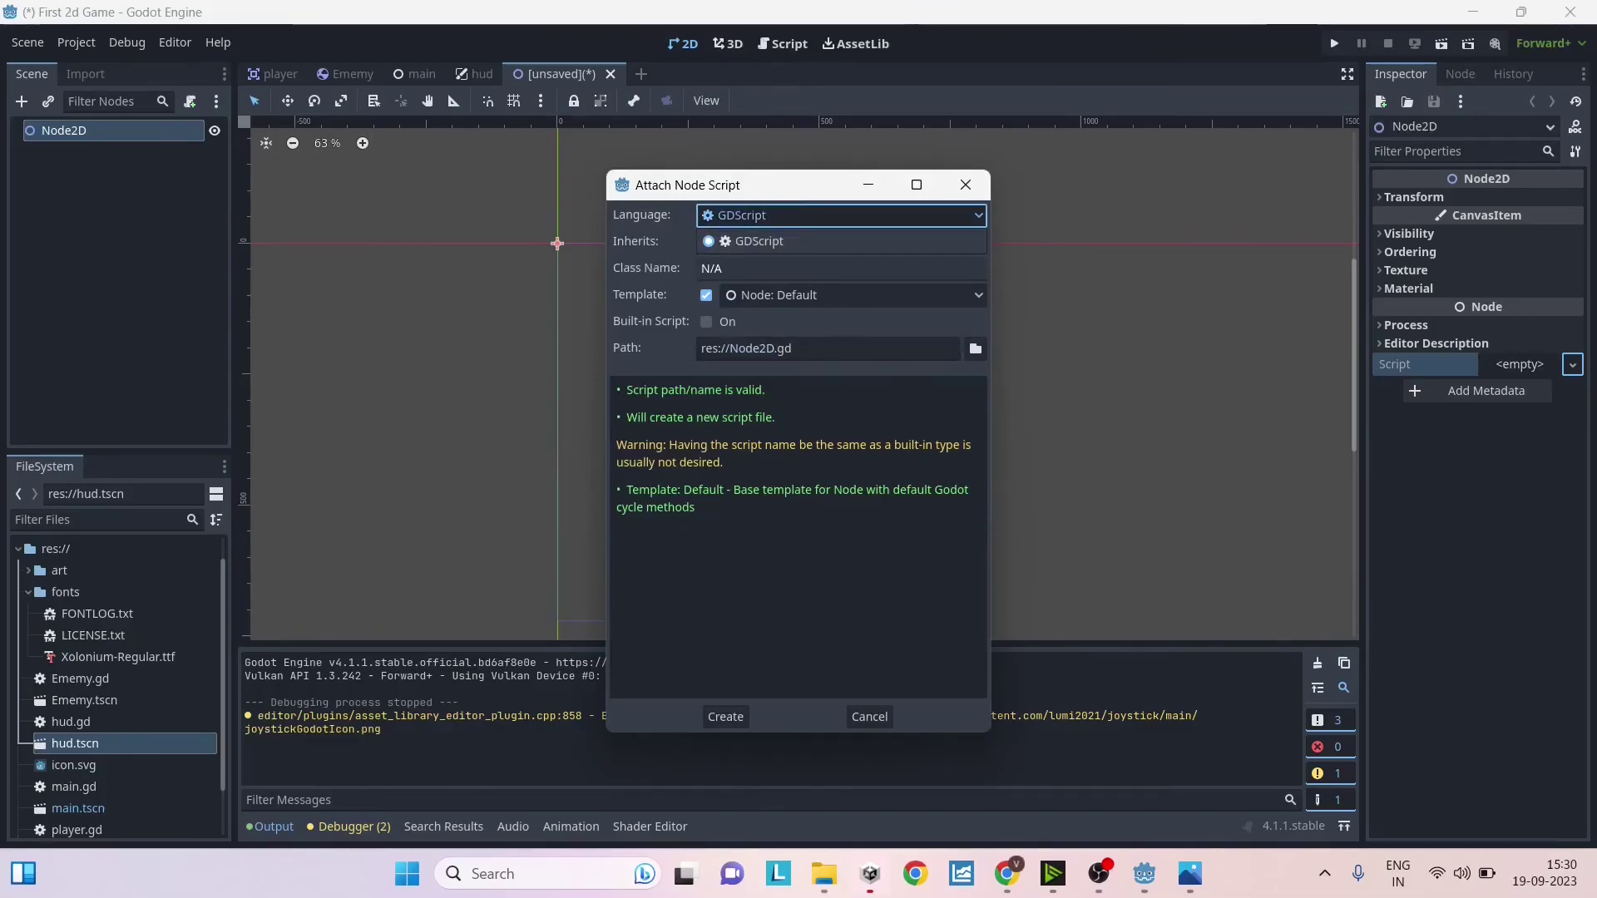
key(Escape)
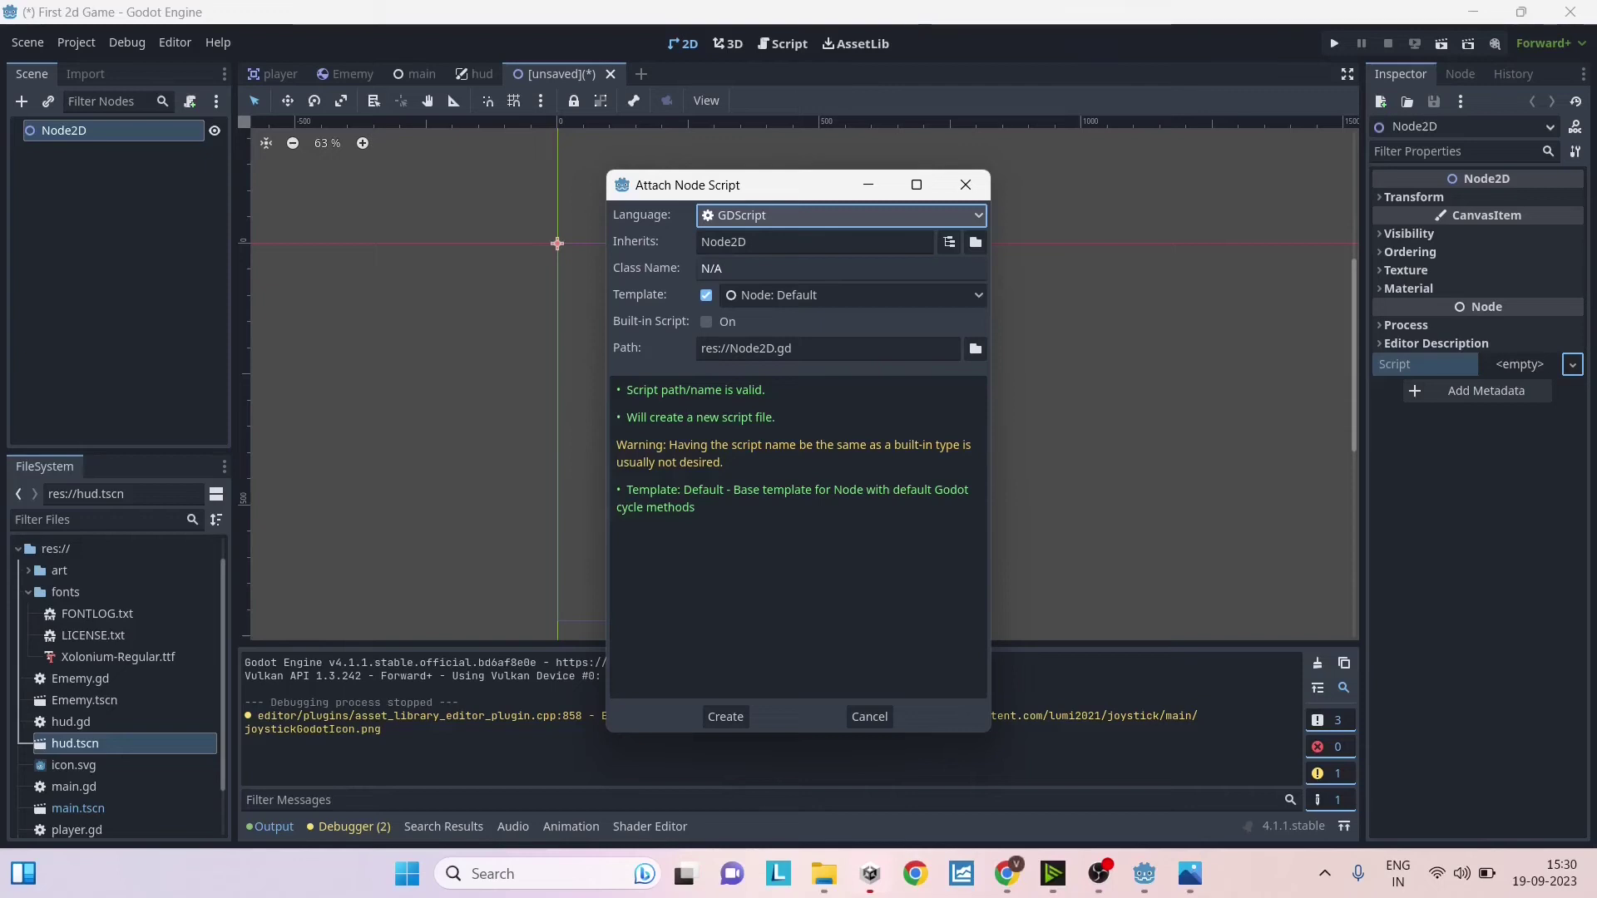
drag(749, 185, 883, 188)
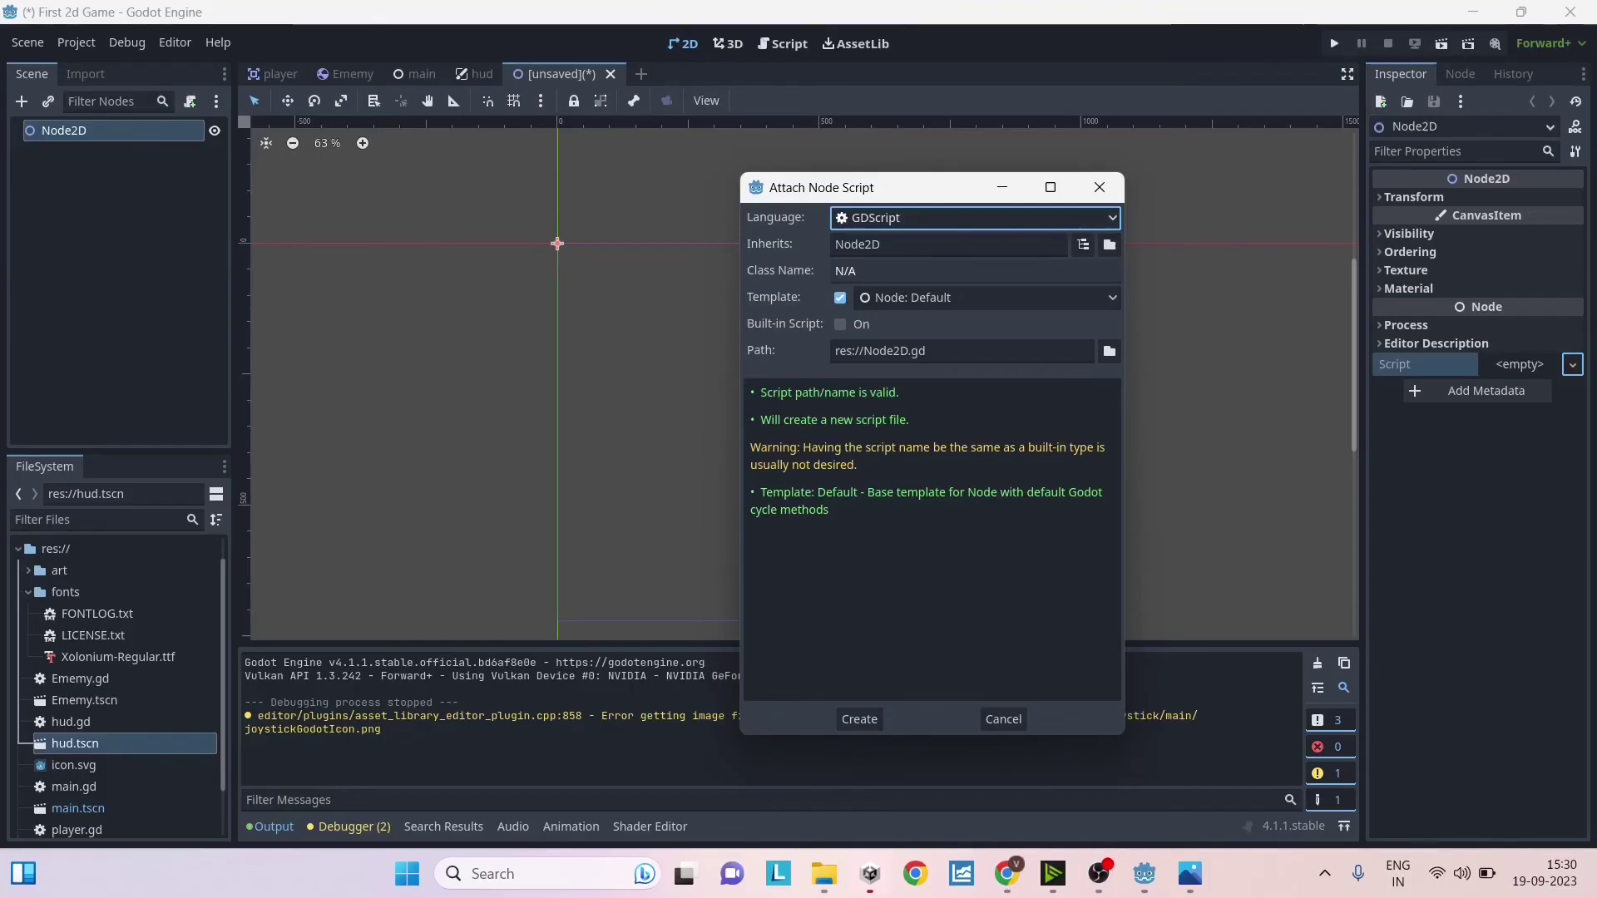
Step: Check the Node2D.gd script path and create the script from the default template
click(962, 350)
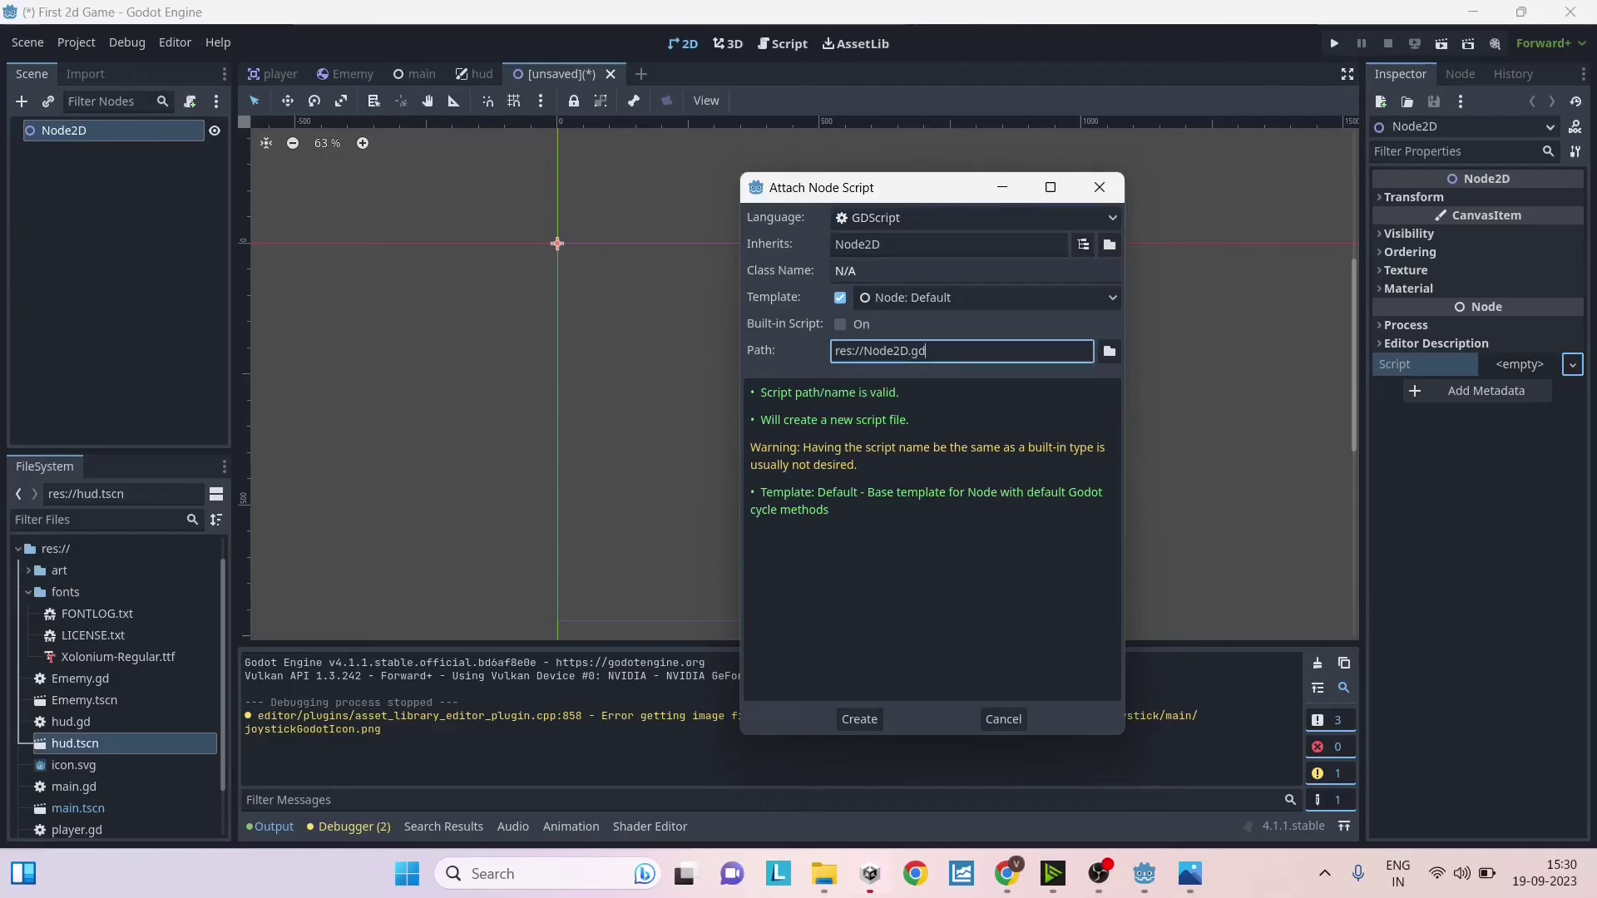
double_click(887, 351)
click(926, 350)
double_click(882, 350)
click(926, 350)
click(860, 719)
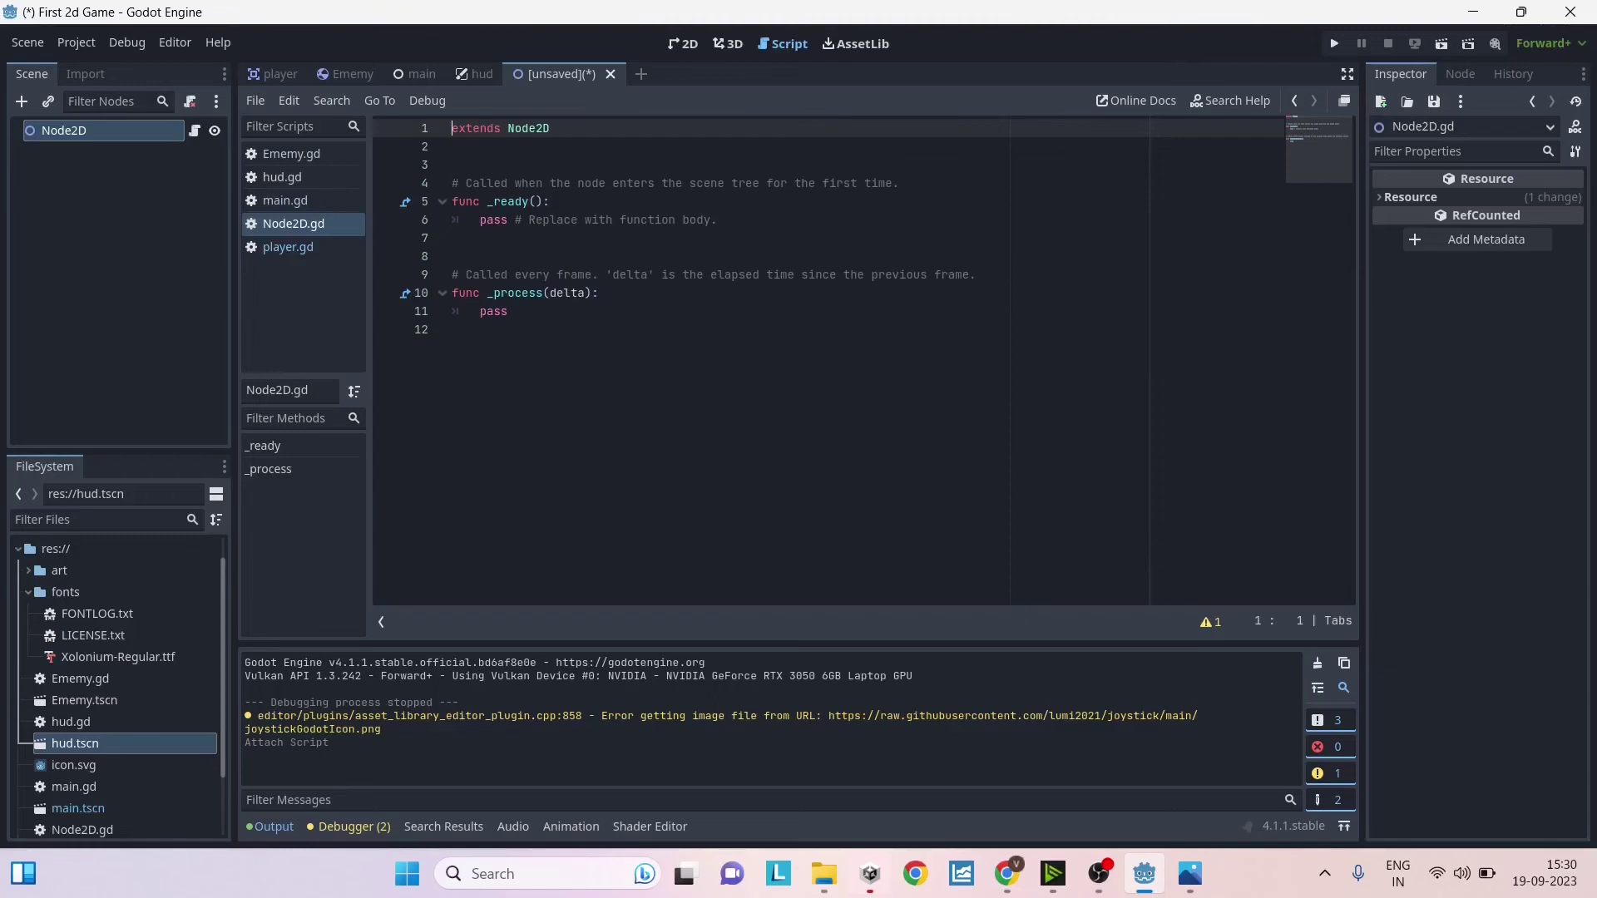
Step: Highlight the Node2D base class, the _ready() and _process(delta) declarations, and delta
double_click(528, 128)
click(550, 201)
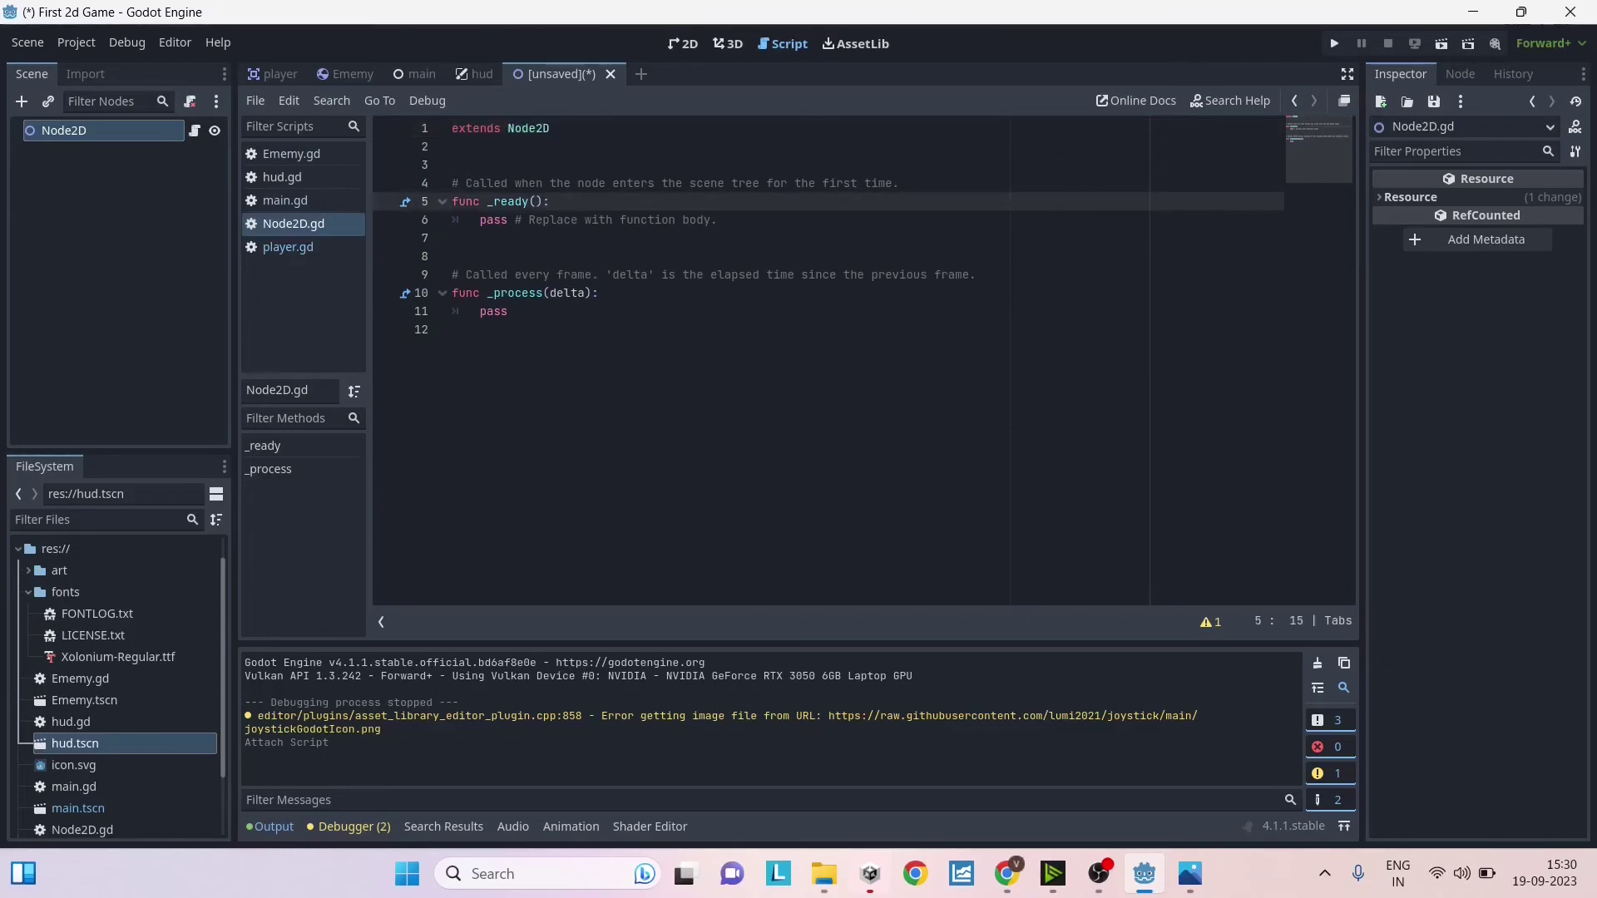
click(541, 292)
click(543, 201)
drag(486, 201, 550, 202)
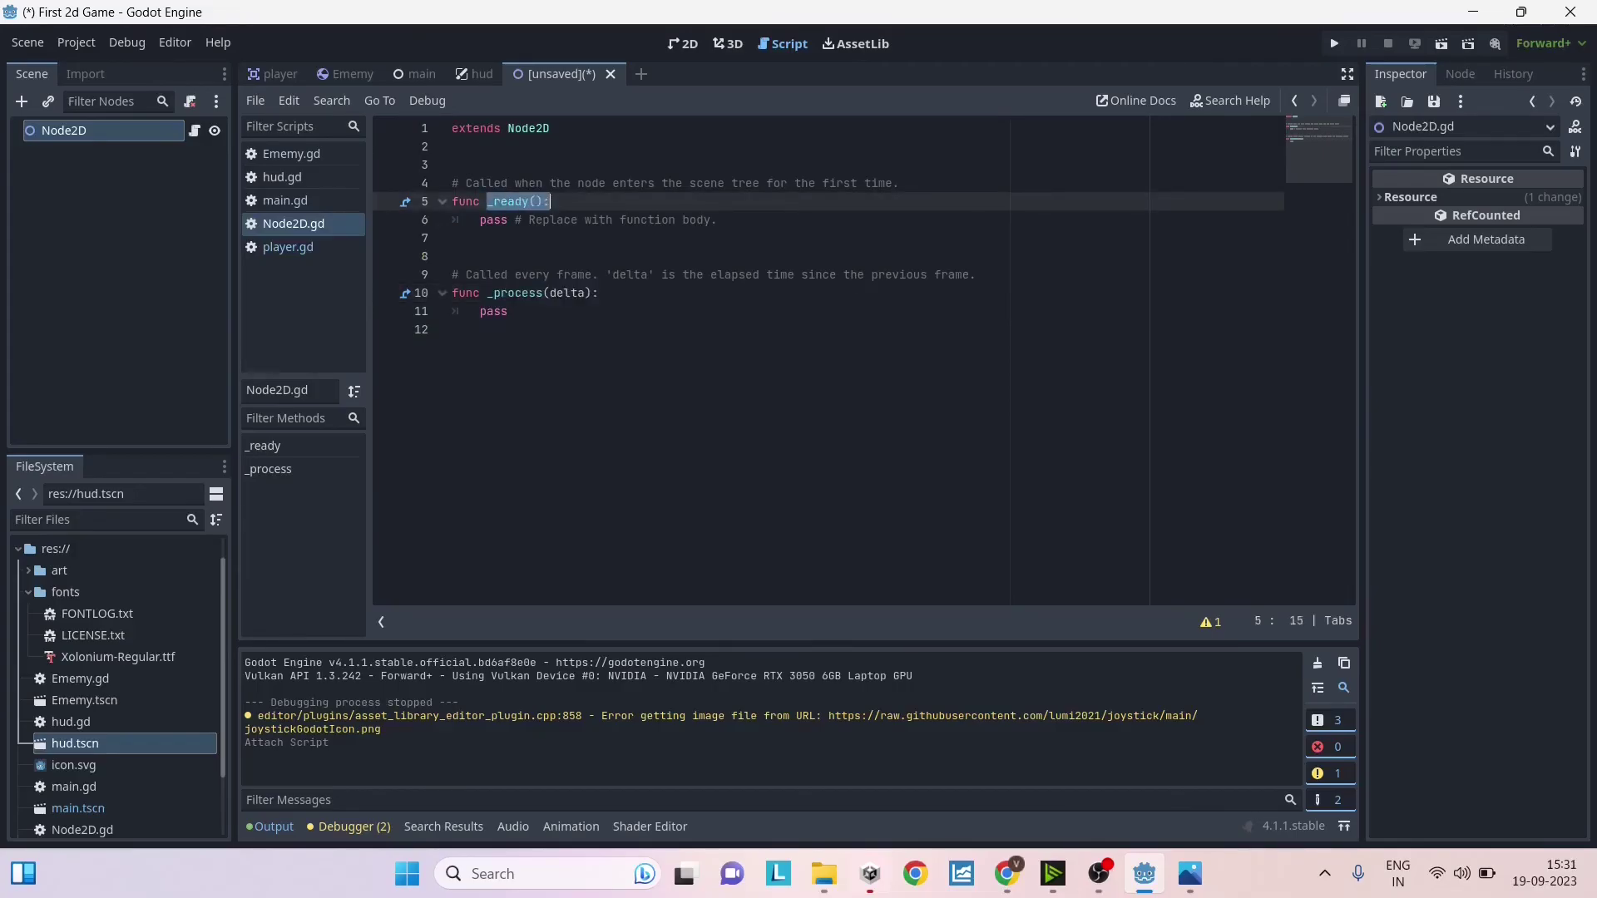
drag(487, 293, 600, 293)
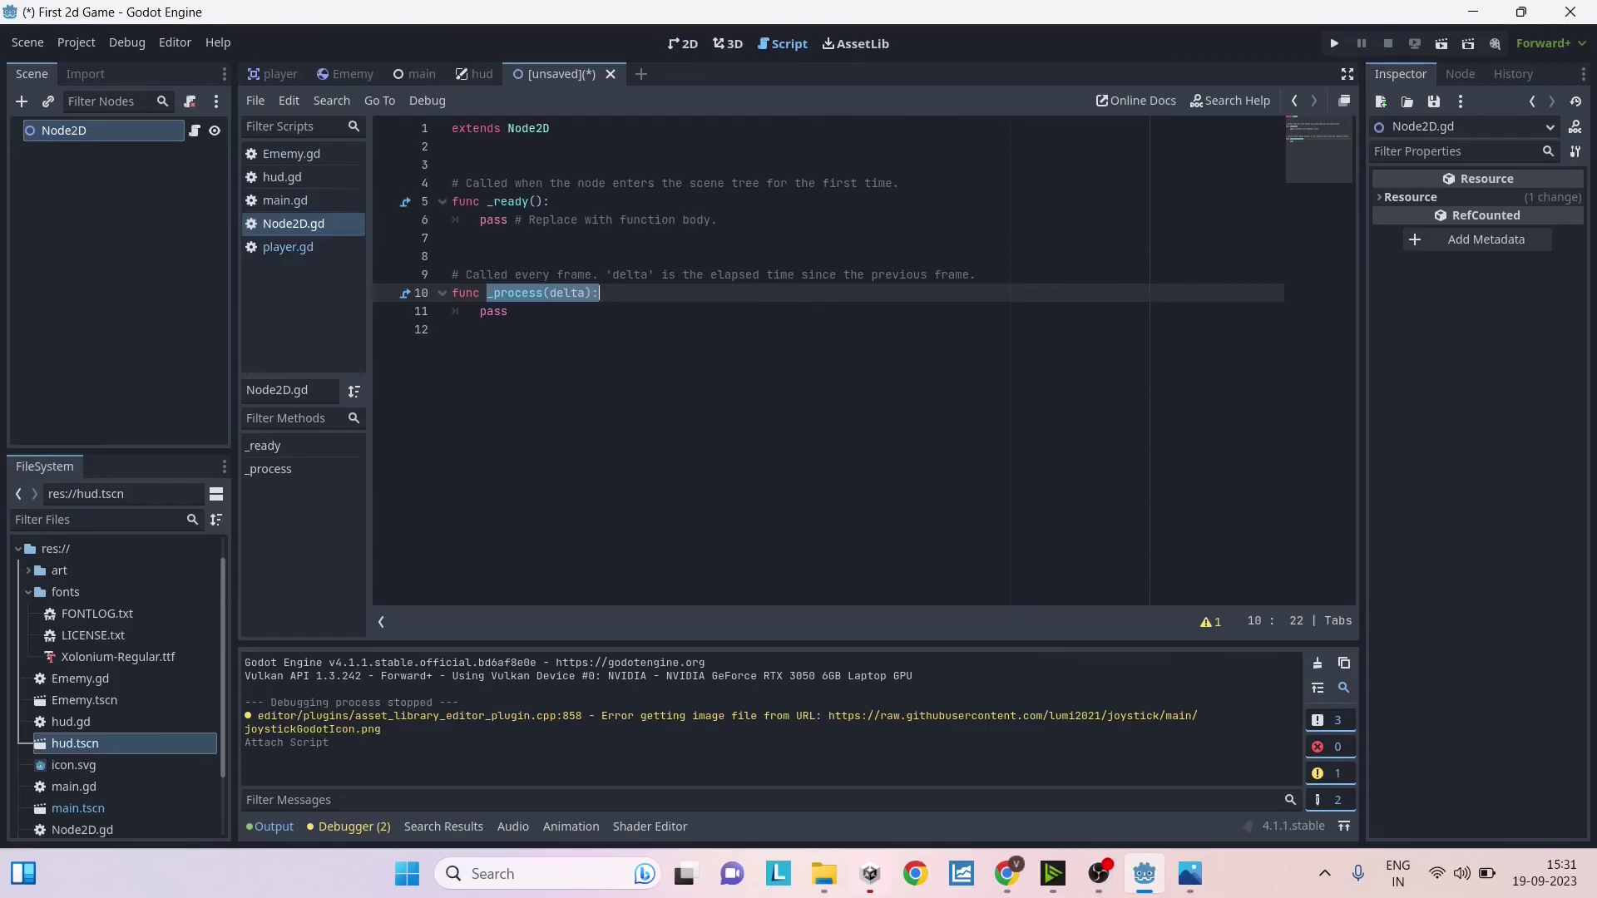
double_click(566, 292)
click(600, 293)
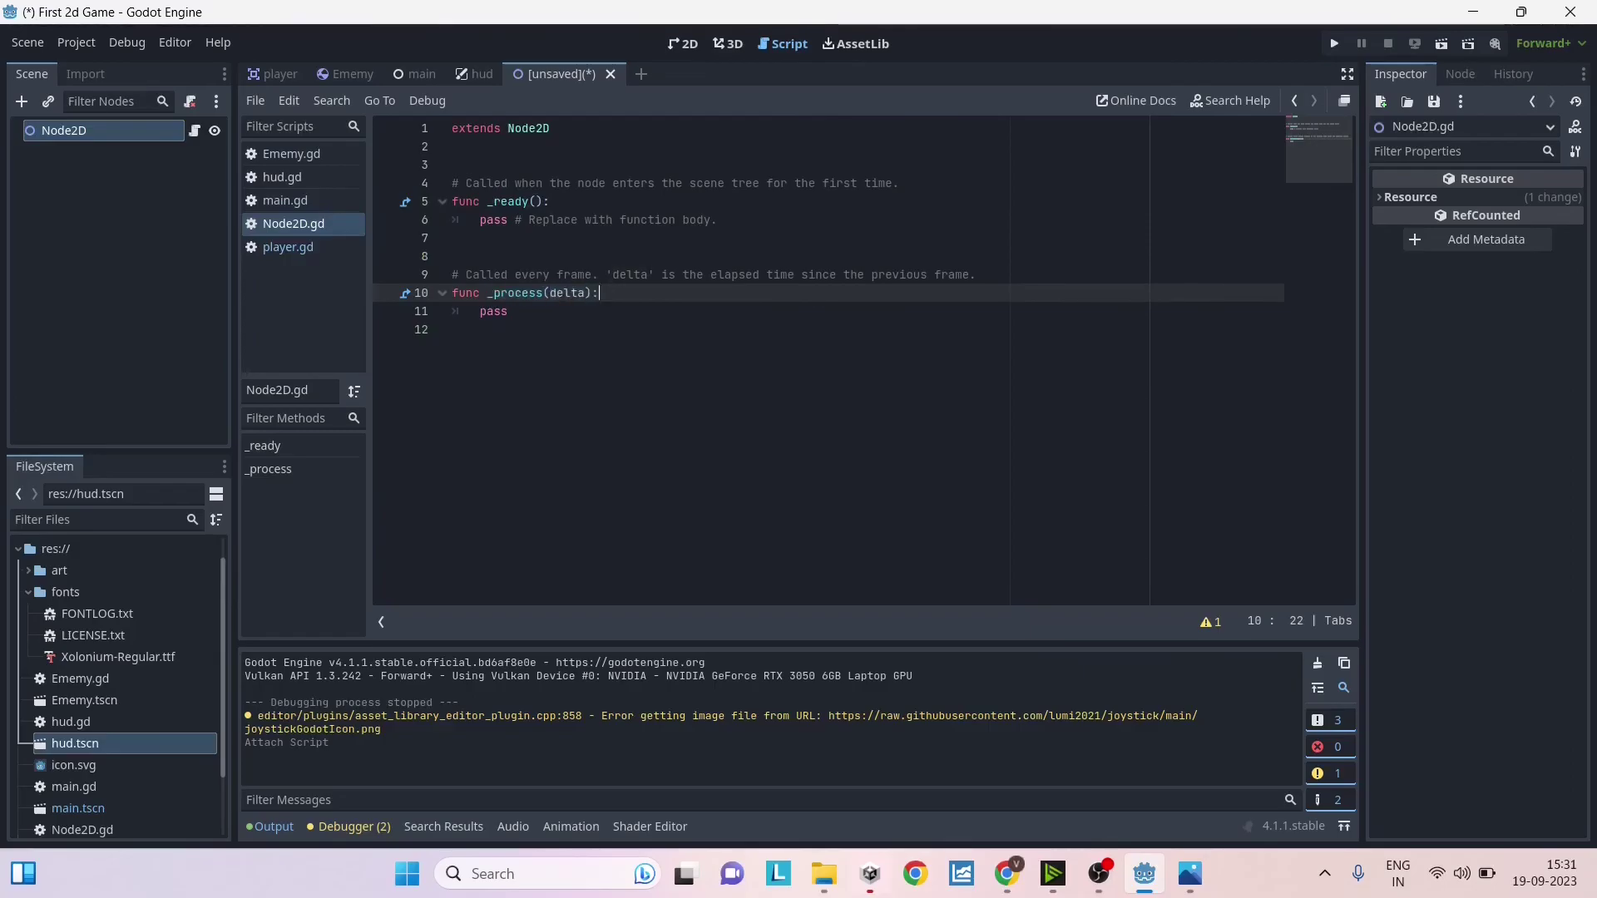
drag(591, 293, 557, 293)
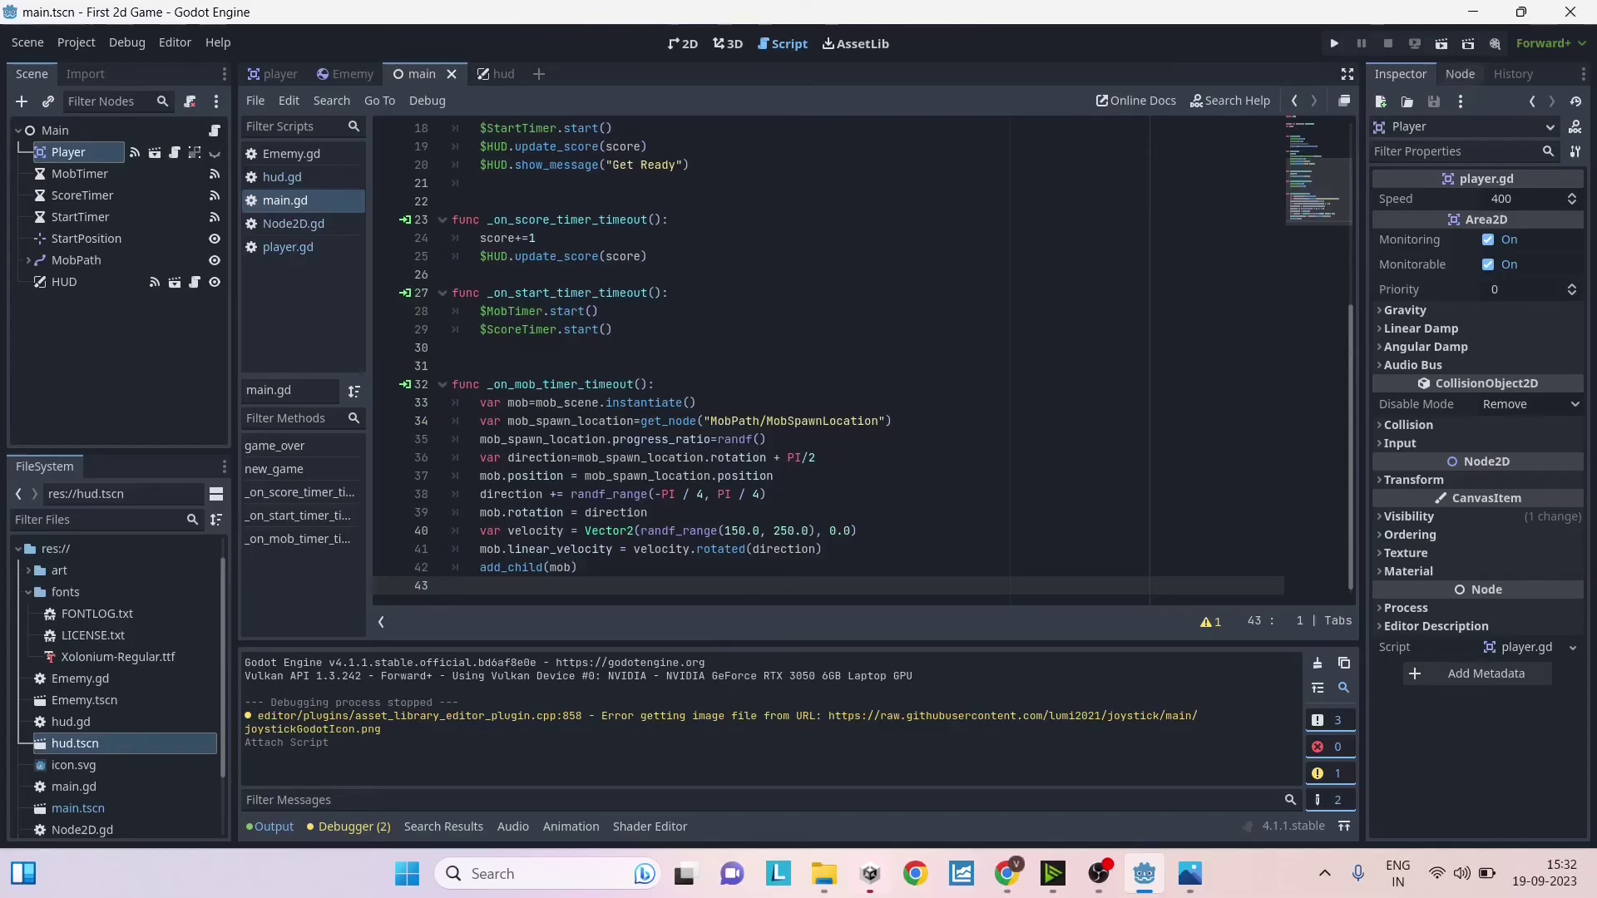
Step: Connect Player's body_exited signal to Main using the suggested _on_player_body_exited receiver method
click(1460, 74)
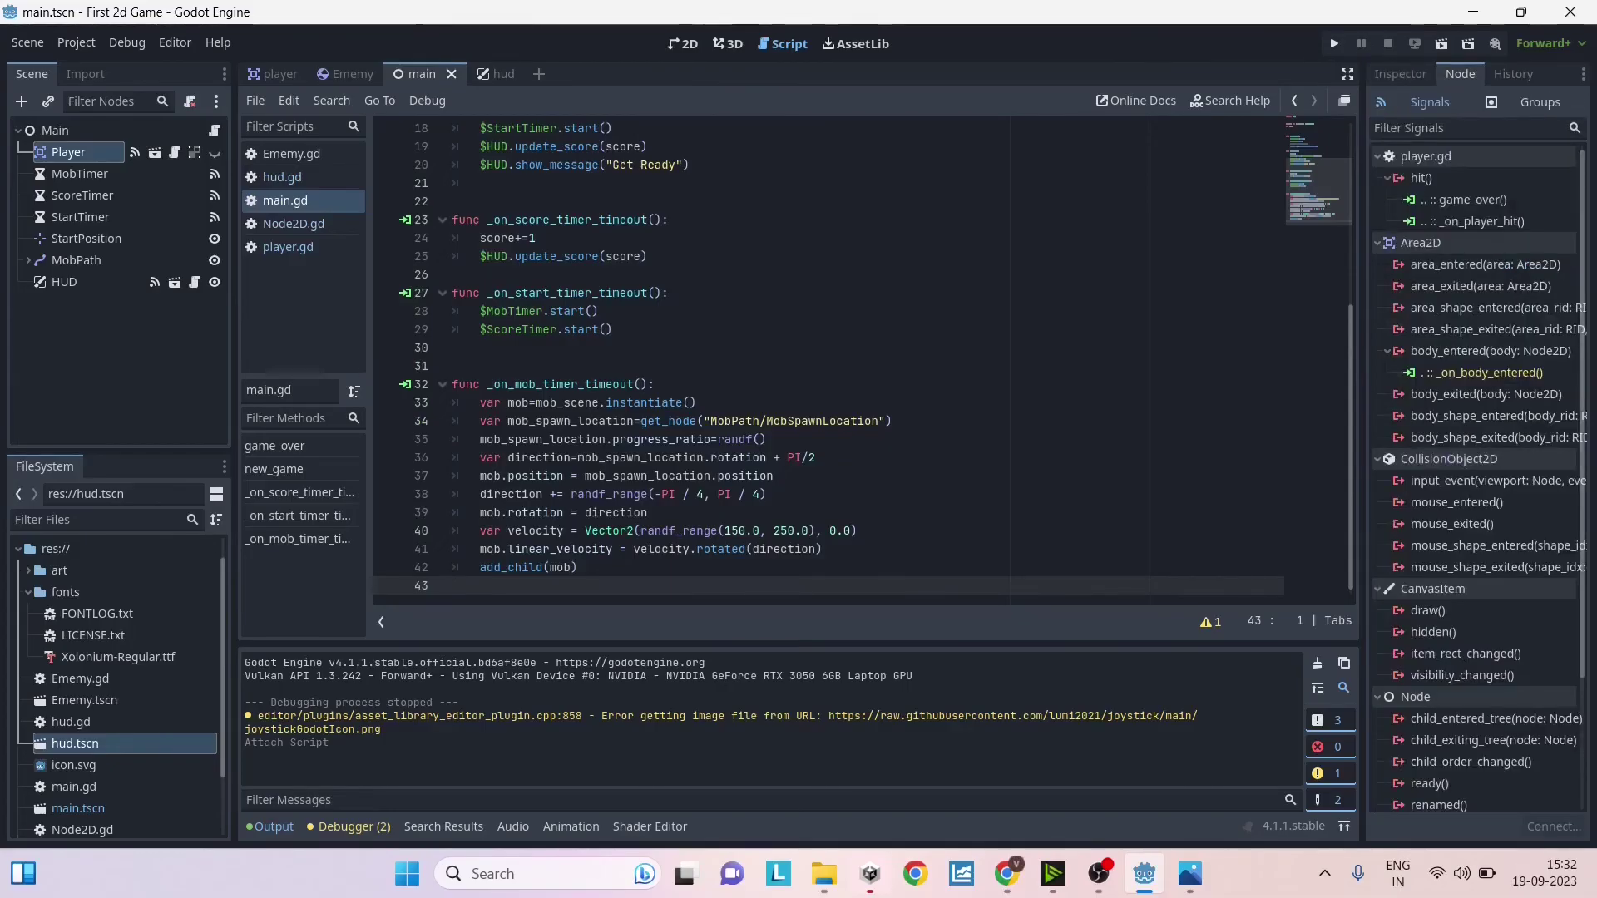
scroll(1477, 416, down, 3)
scroll(1477, 416, up, 3)
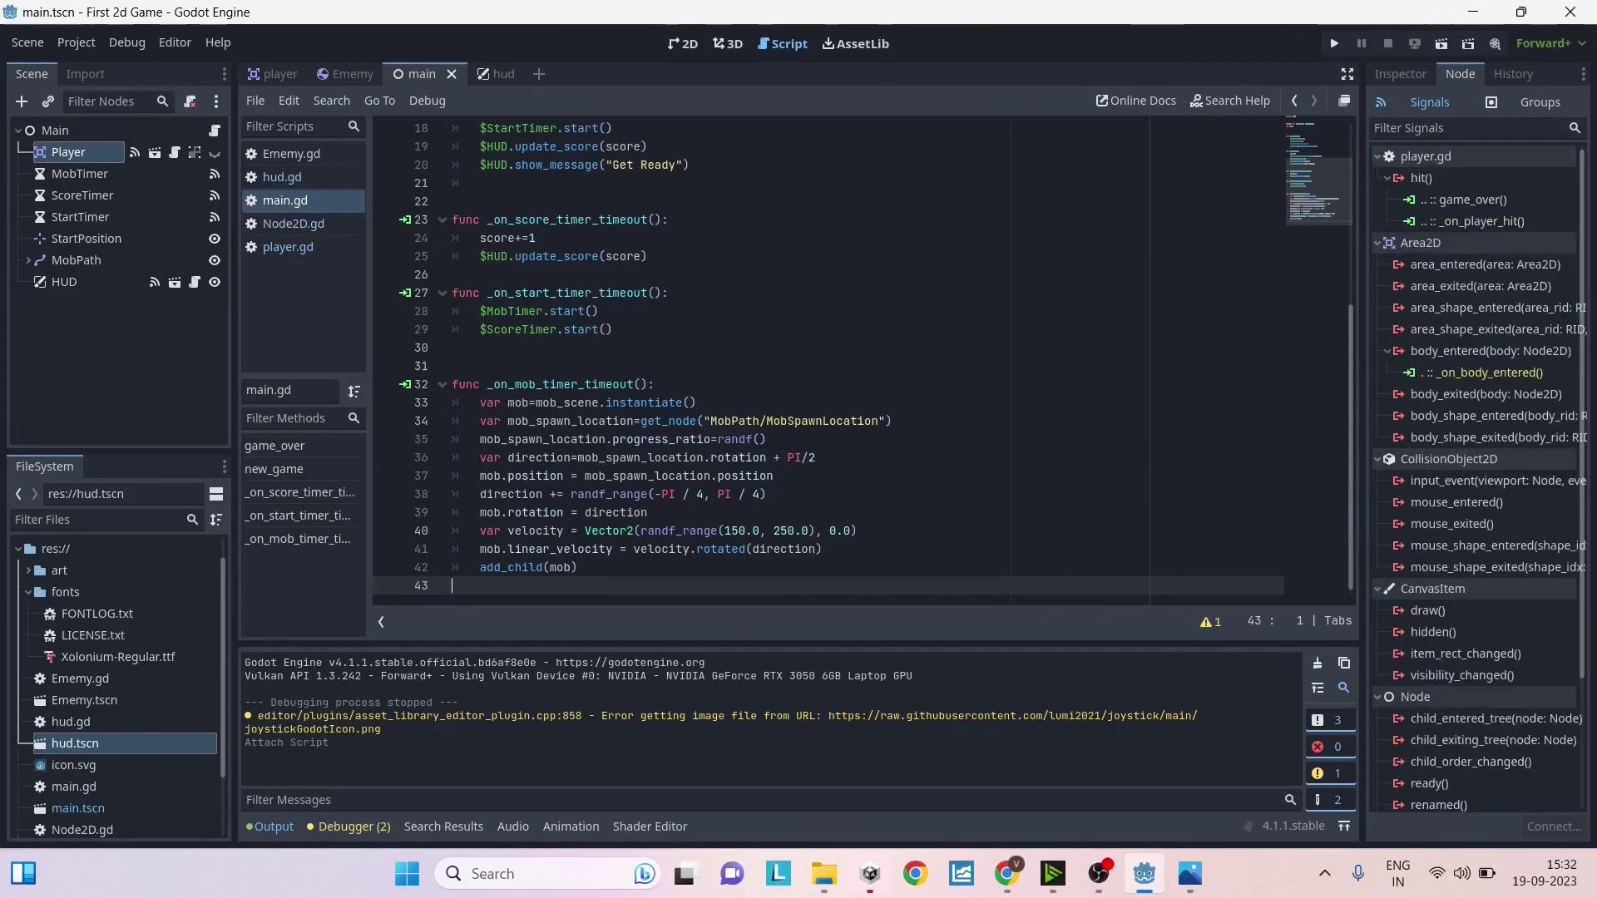
mouse_move(1464, 394)
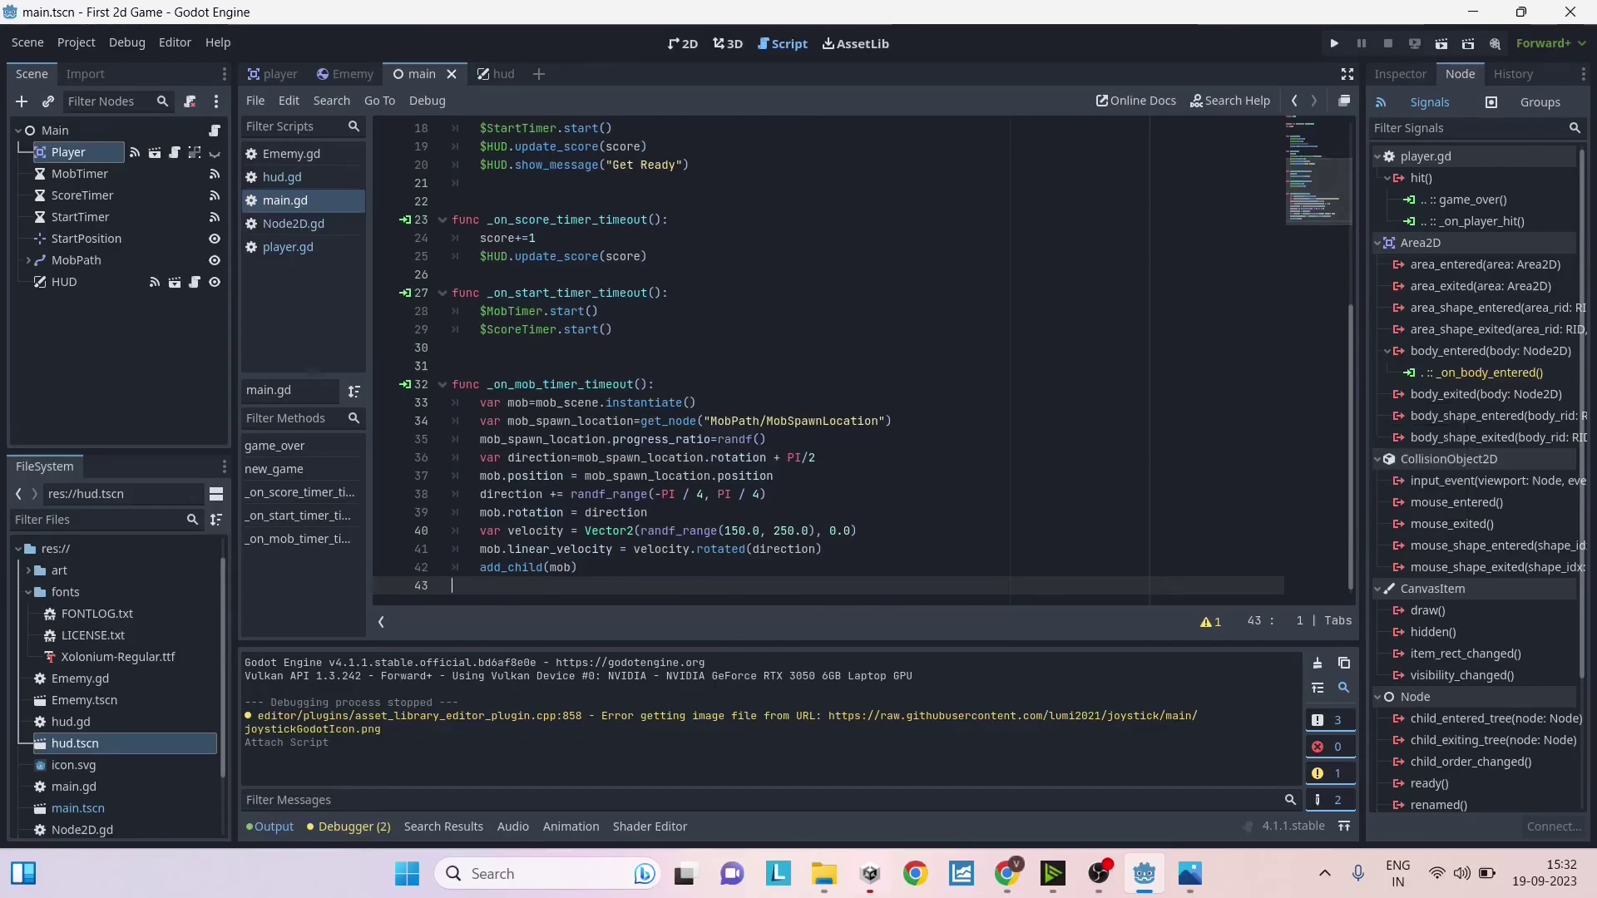
double_click(1484, 393)
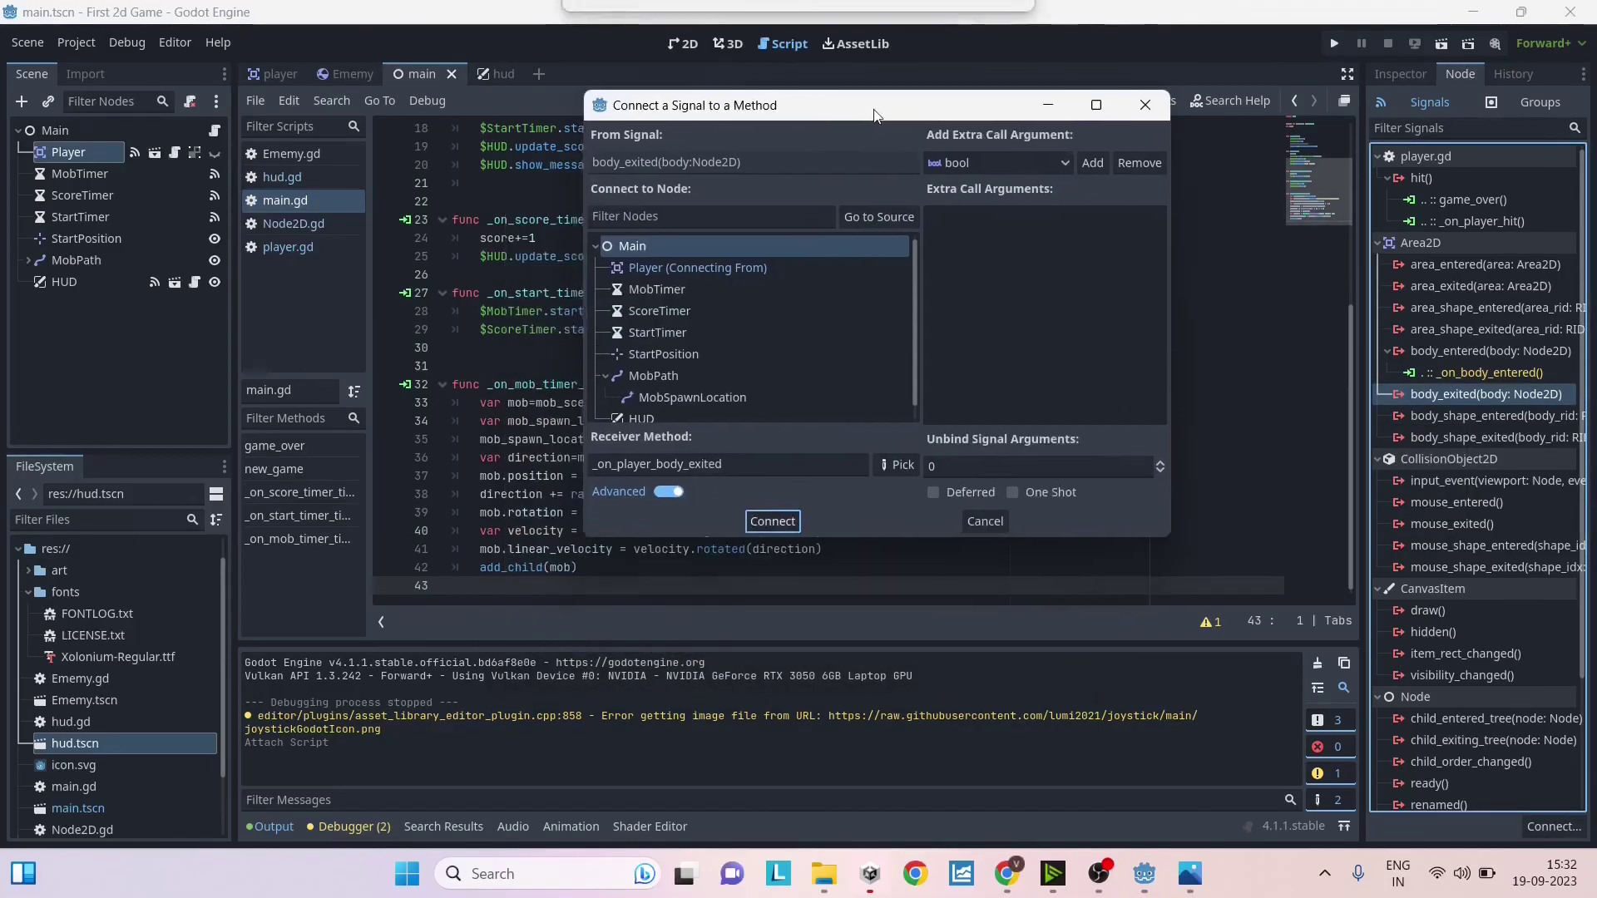
click(720, 464)
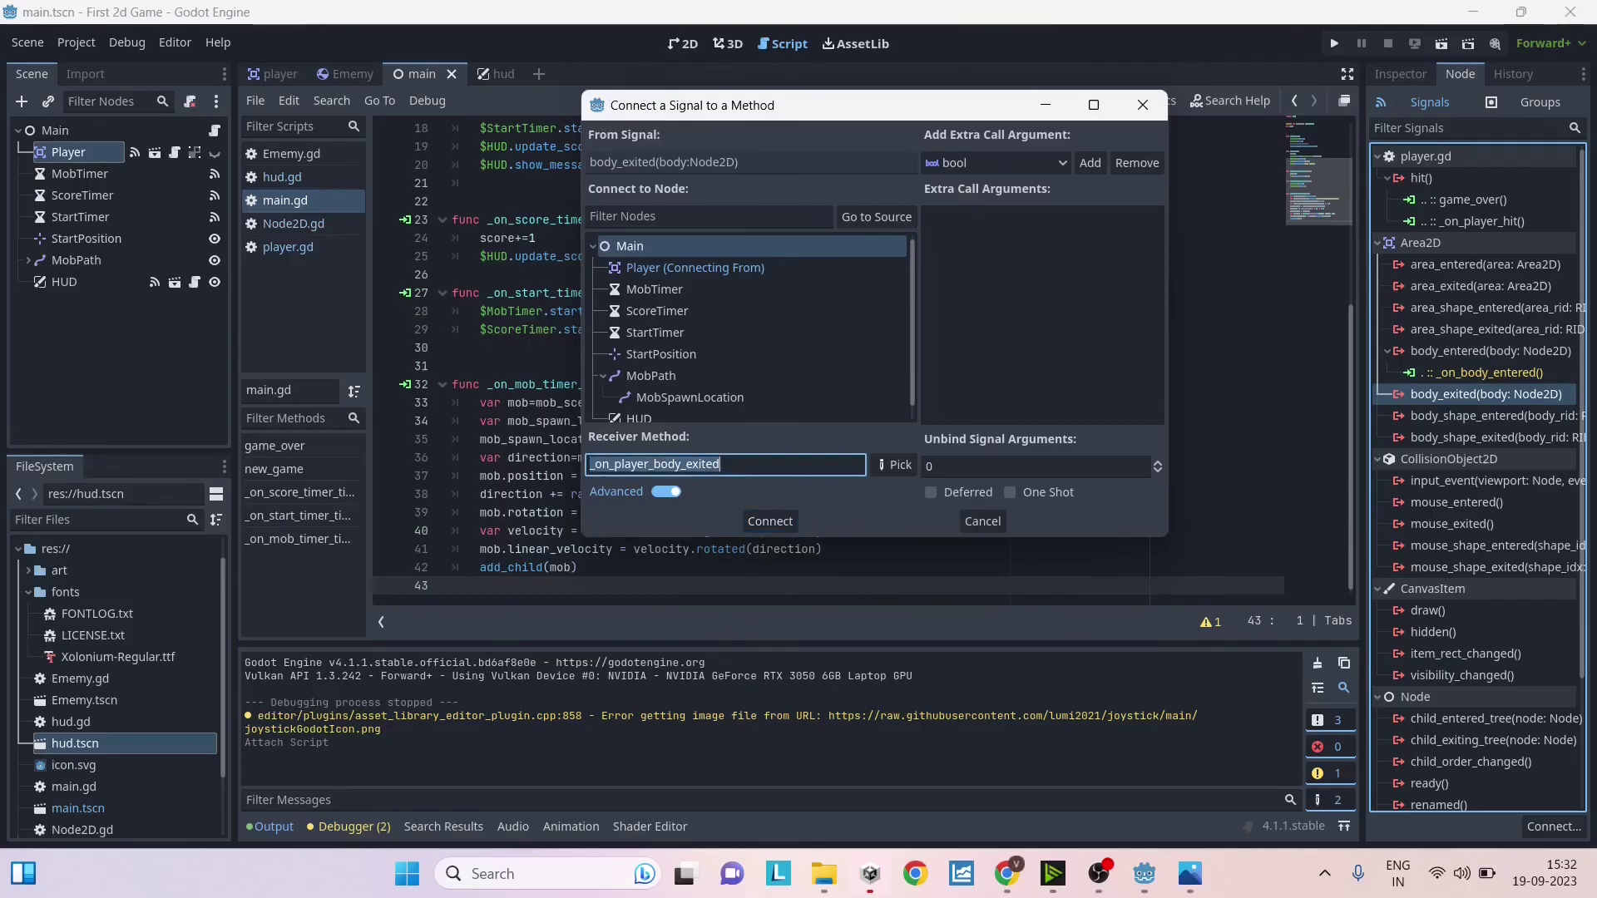
click(771, 521)
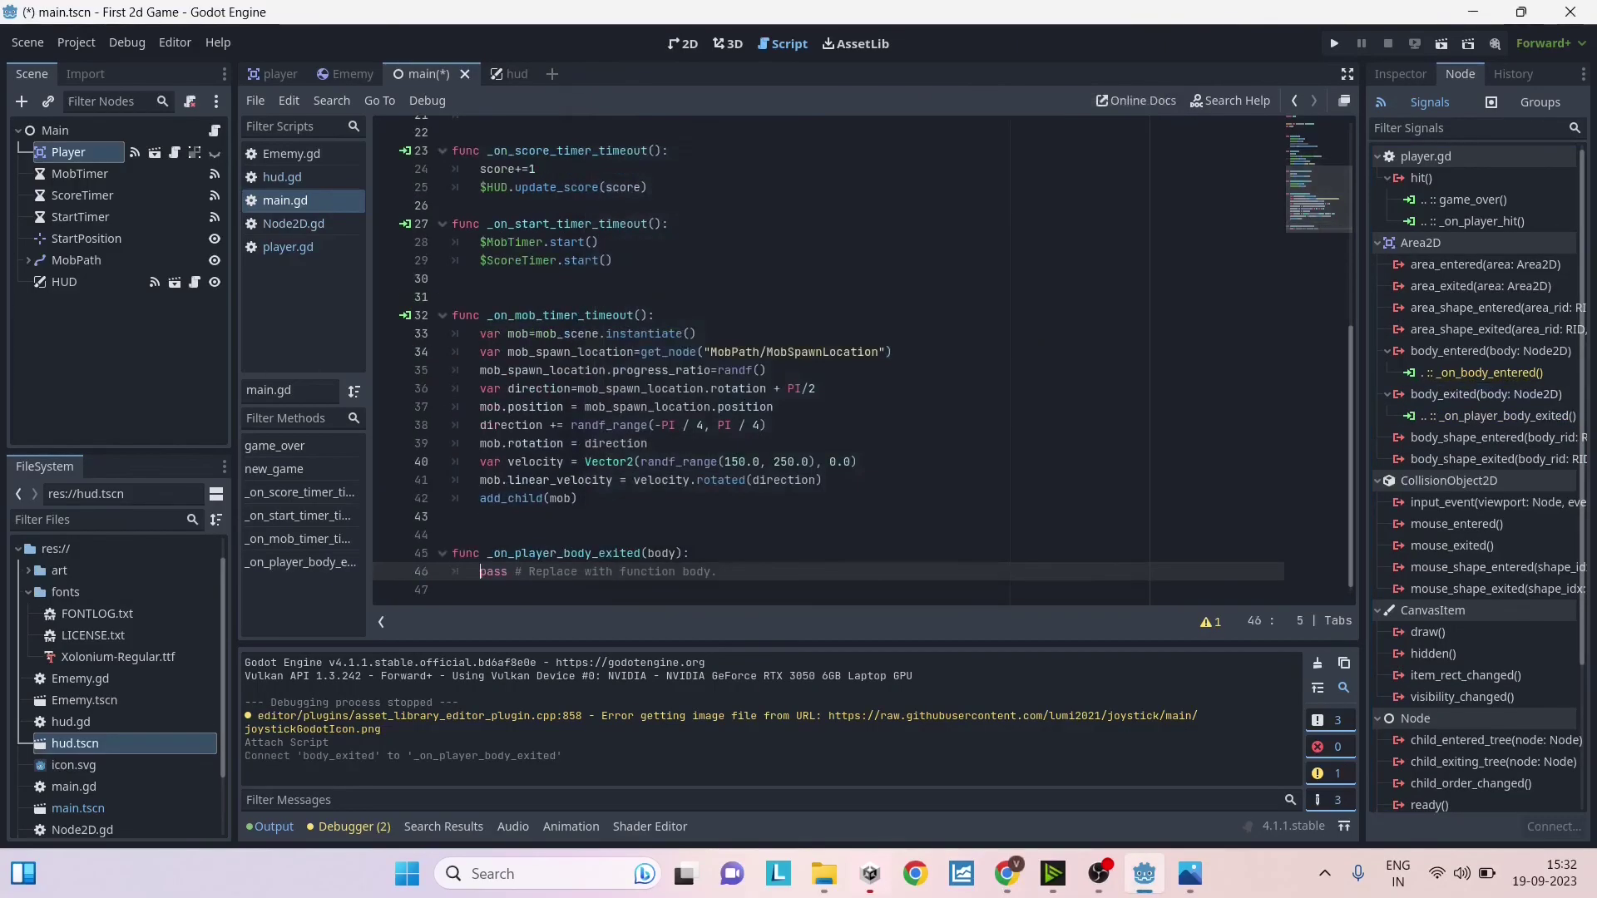
Step: Check the new _on_player_body_exited declaration, then view MobTimer's and StartPosition's signals
drag(453, 549, 683, 550)
click(687, 549)
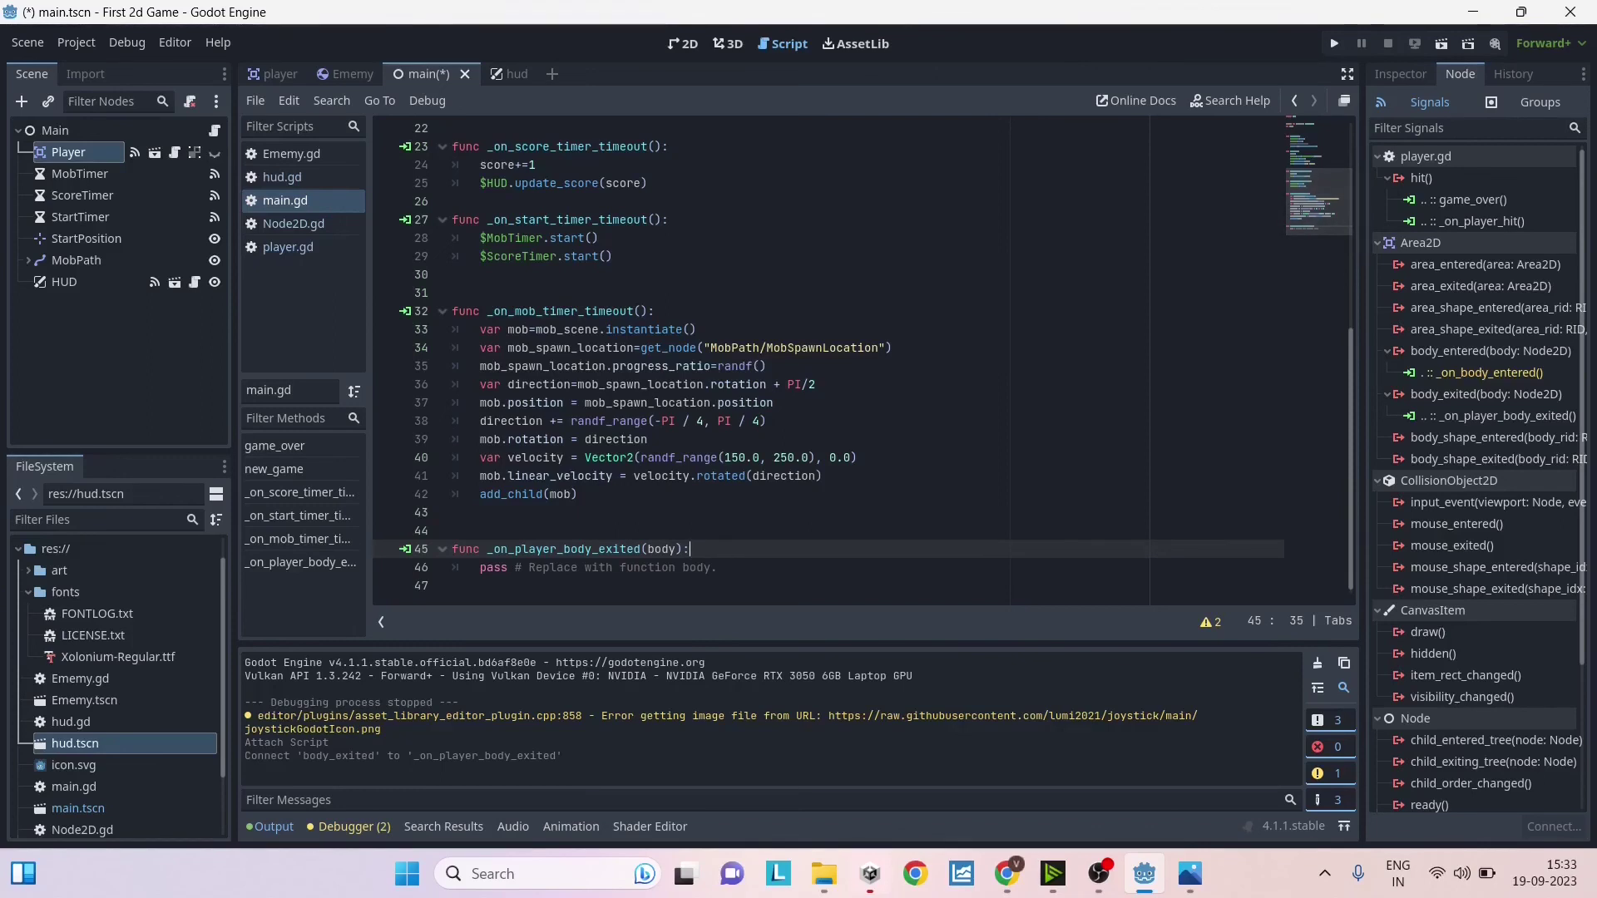
click(79, 173)
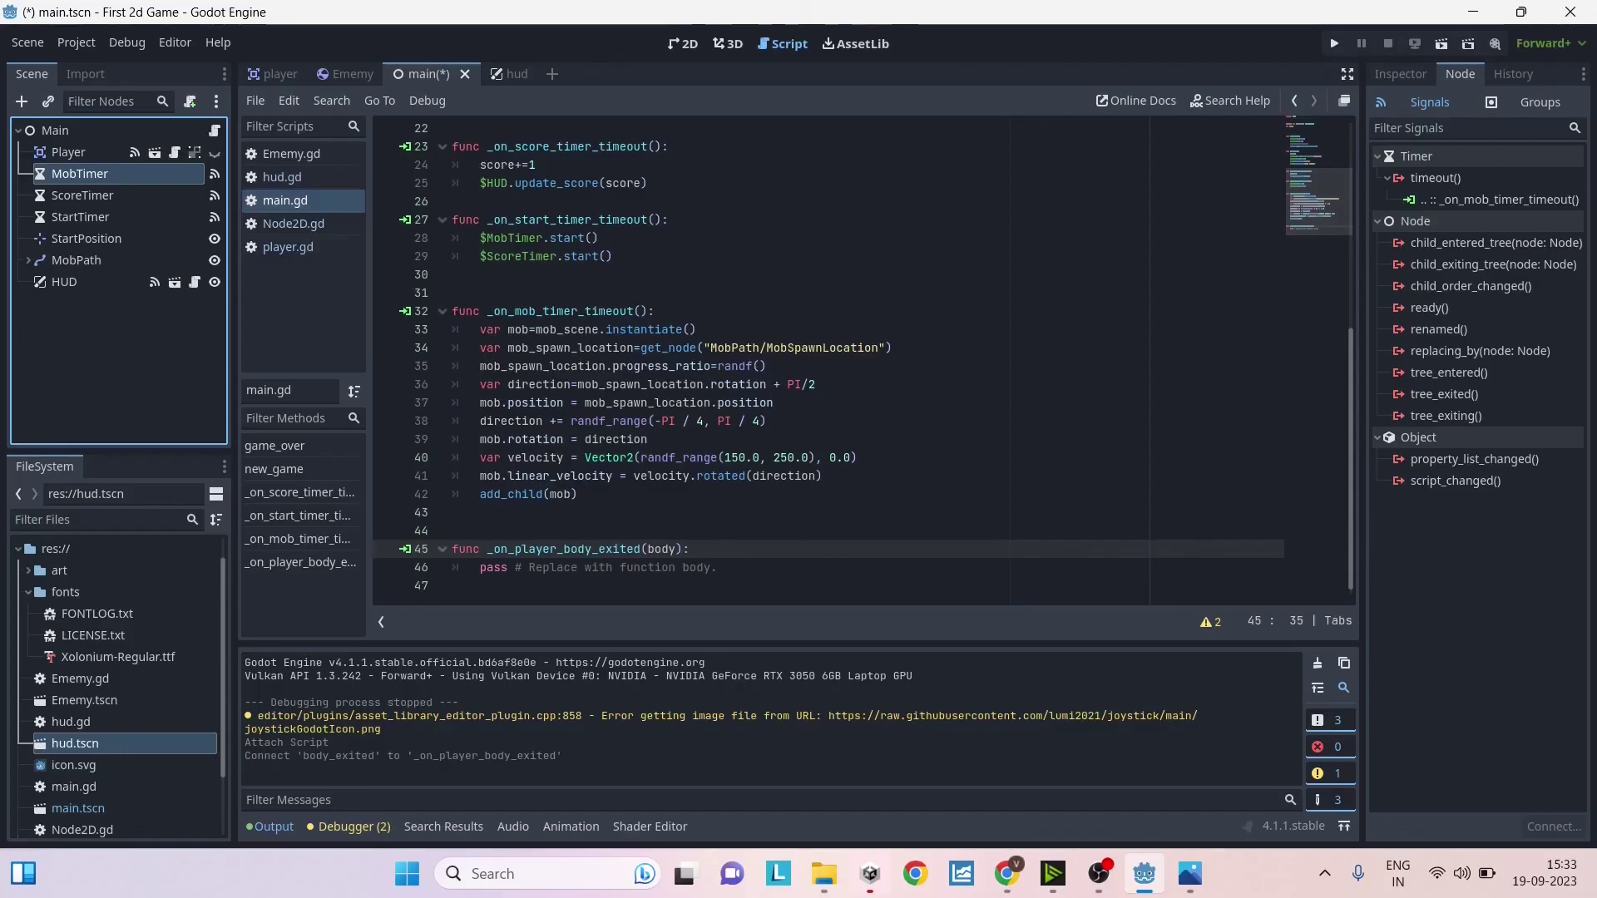
click(86, 239)
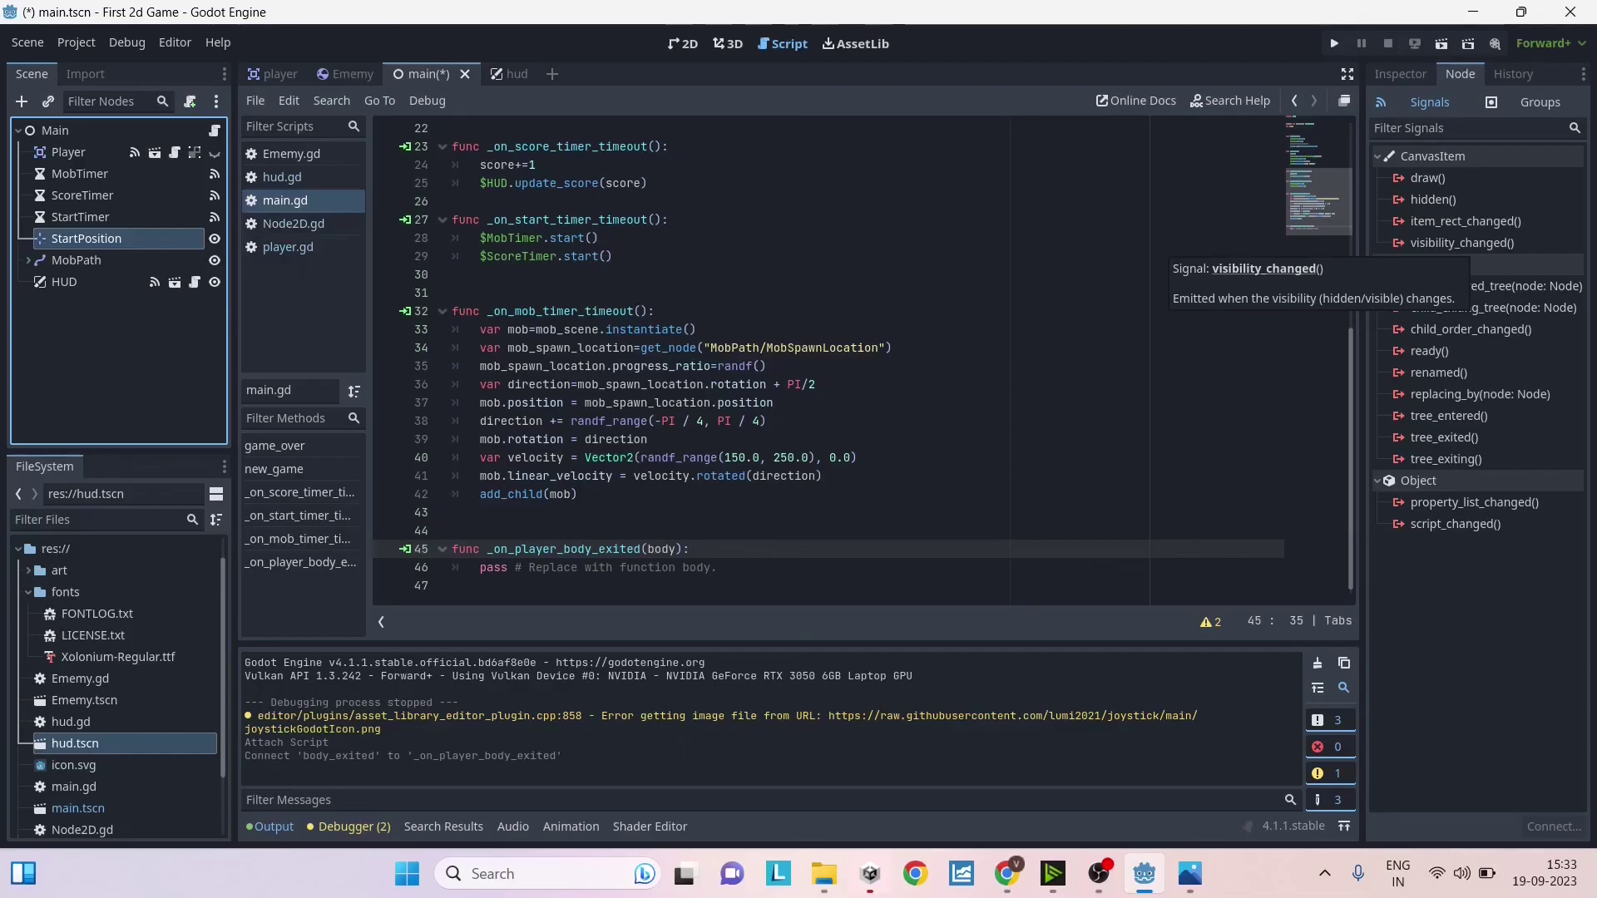
double_click(1429, 351)
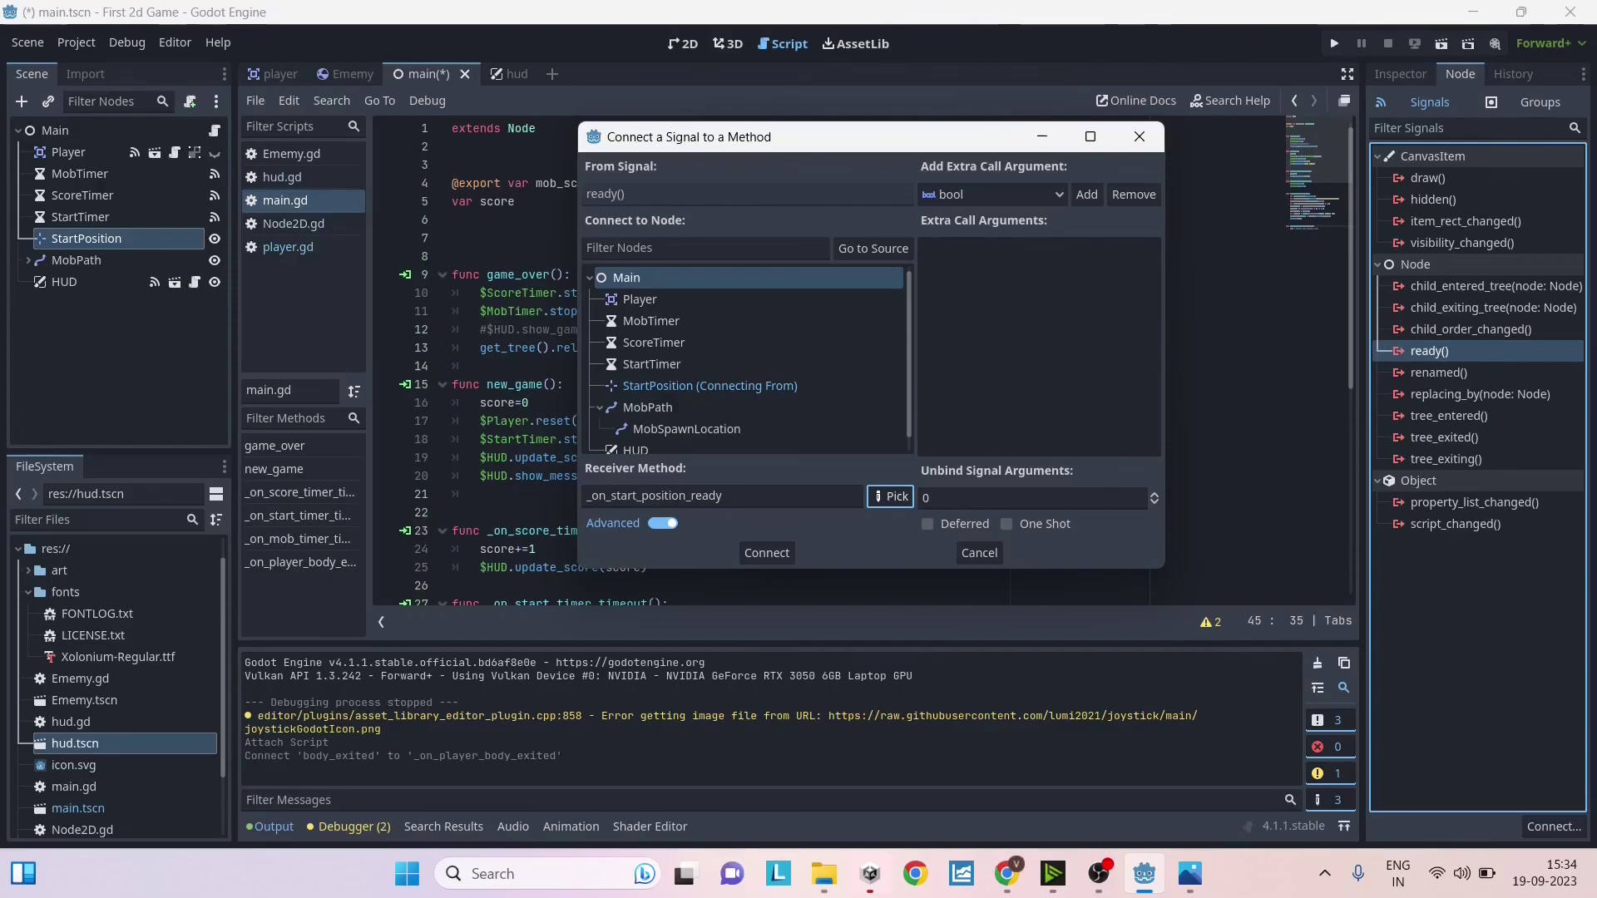
click(890, 496)
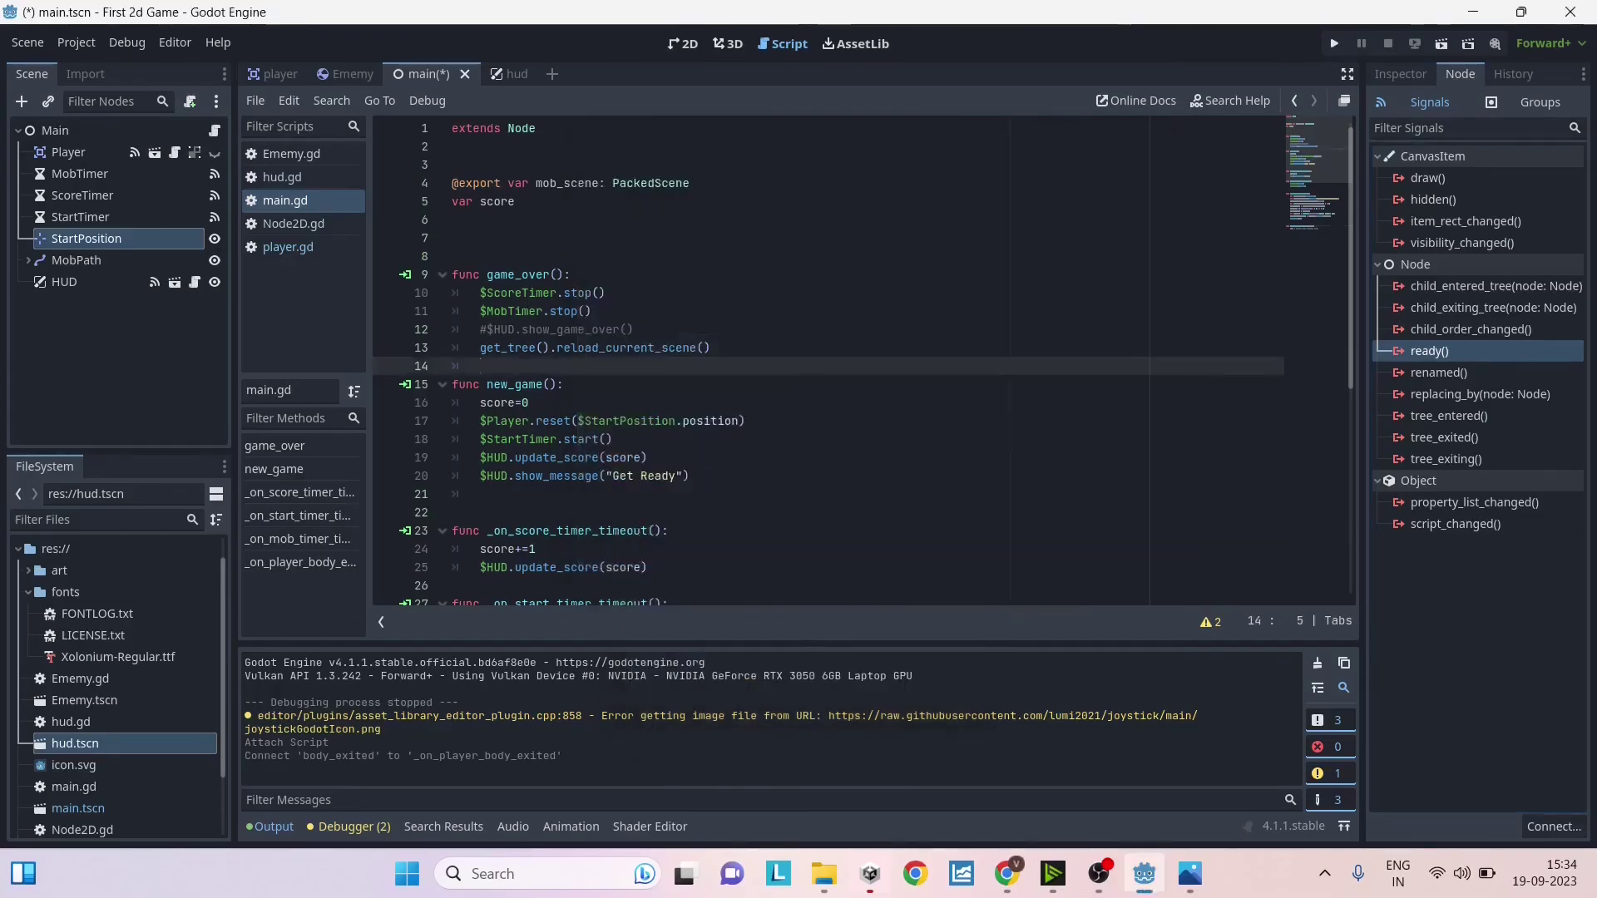
key(Escape)
key(Escape)
click(481, 366)
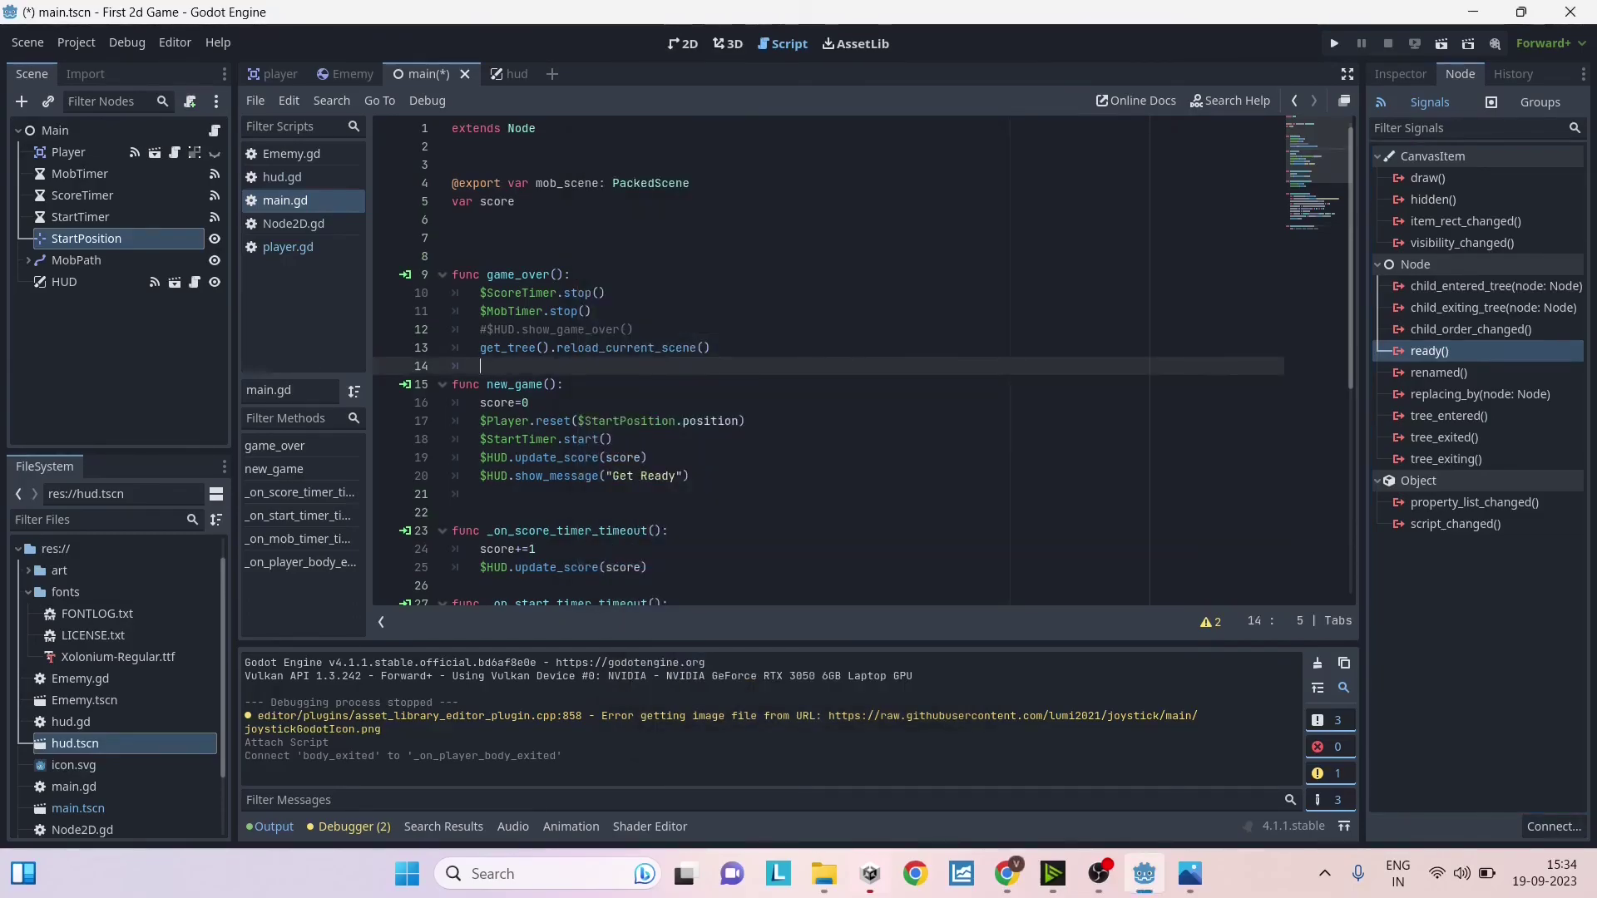